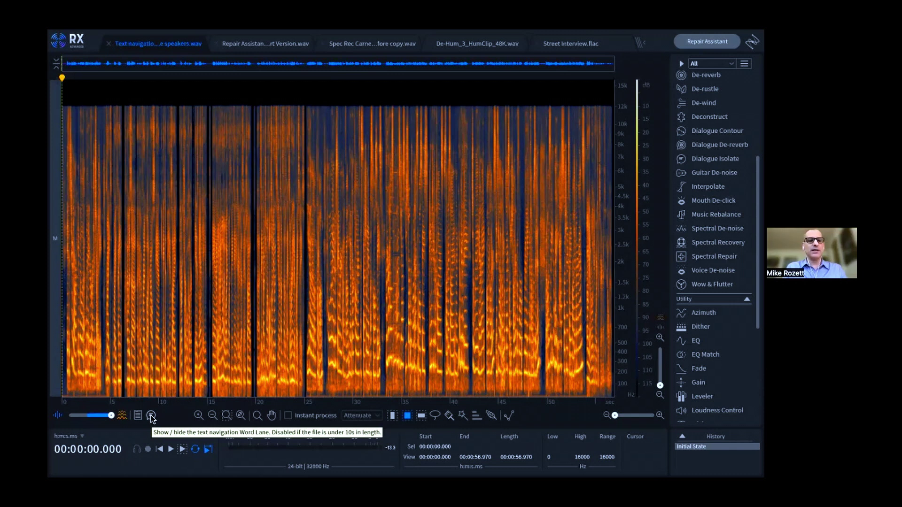
# - Show the text navigation word lane above the spectrogram and bring the opening seven seconds into view with individual words readable
pyautogui.click(150, 416)
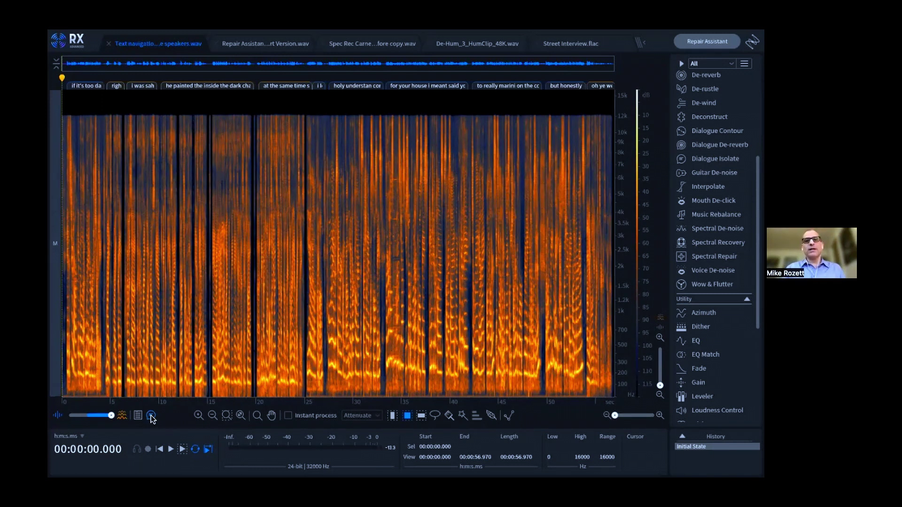
pyautogui.click(150, 415)
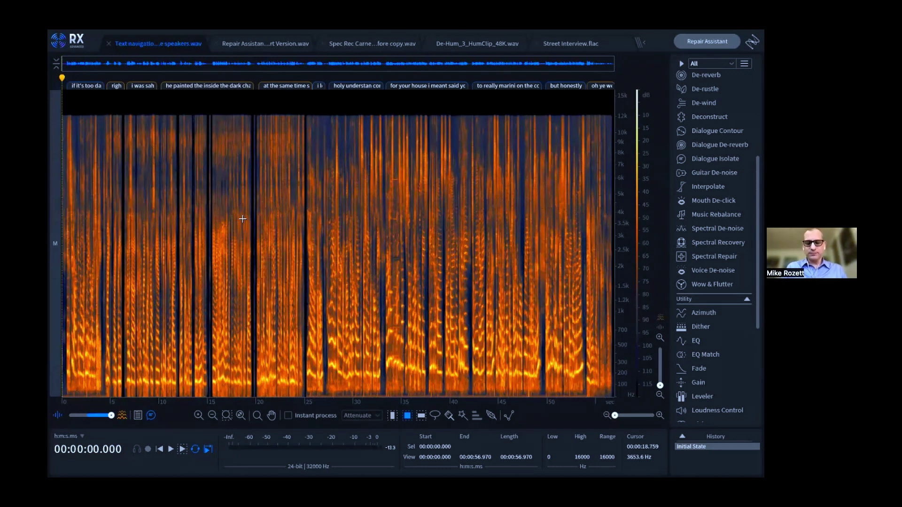
pyautogui.scroll(8, 245, 221)
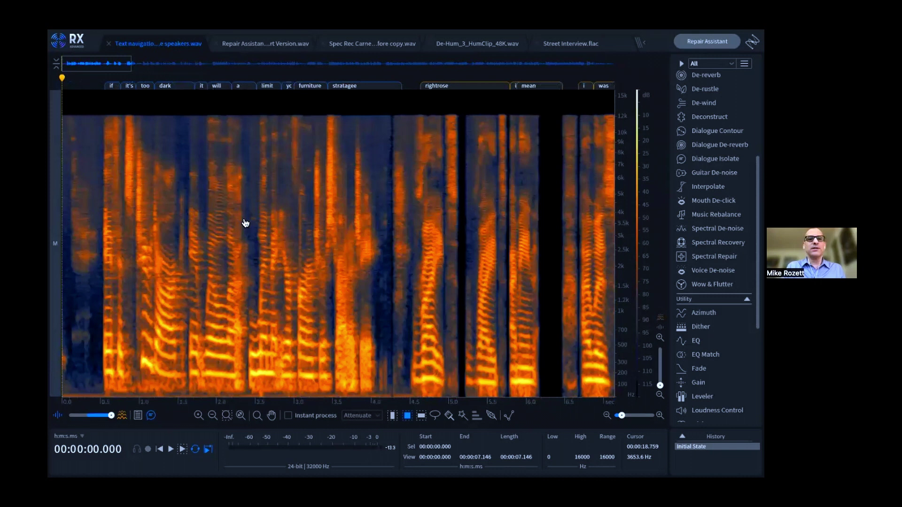
pyautogui.scroll(2, 244, 221)
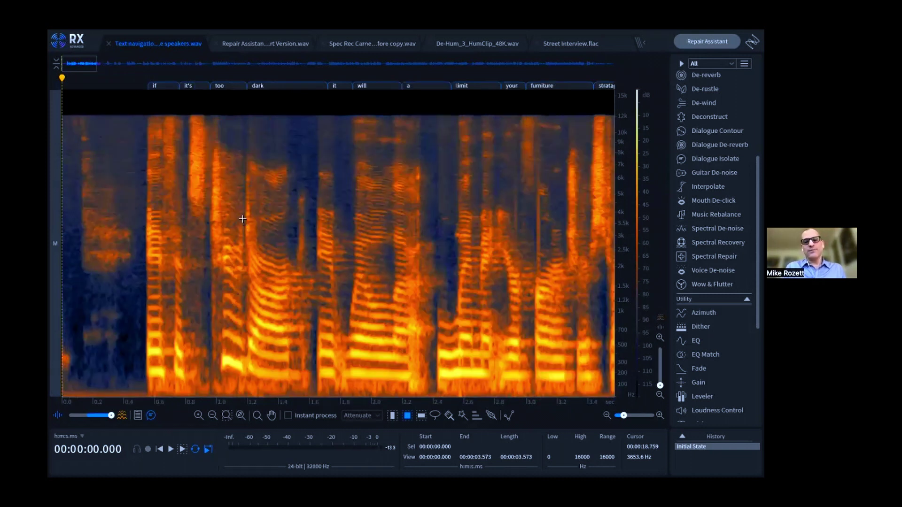
pyautogui.scroll(-2, 242, 219)
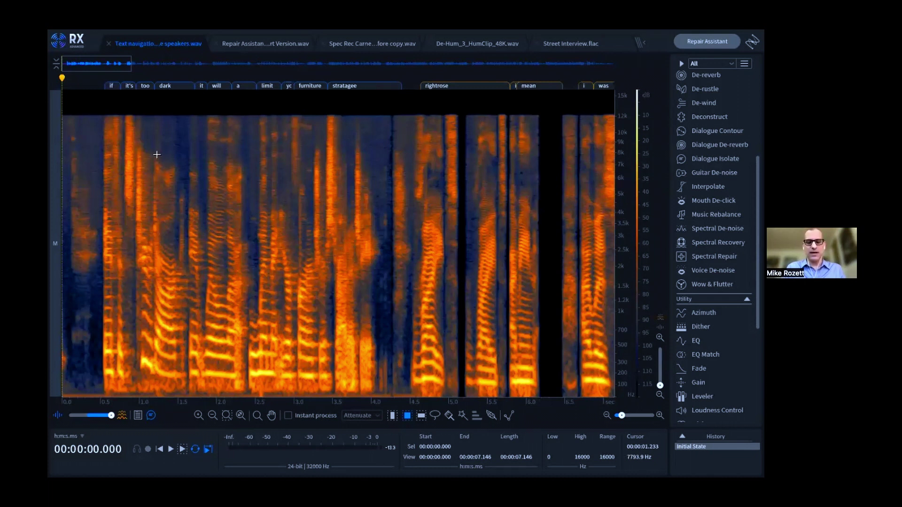
# - Play the opening of the recording to compare the speech with its transcribed words, and return the playhead to the start
pyautogui.press('space')
pyautogui.press('space')
pyautogui.press('space')
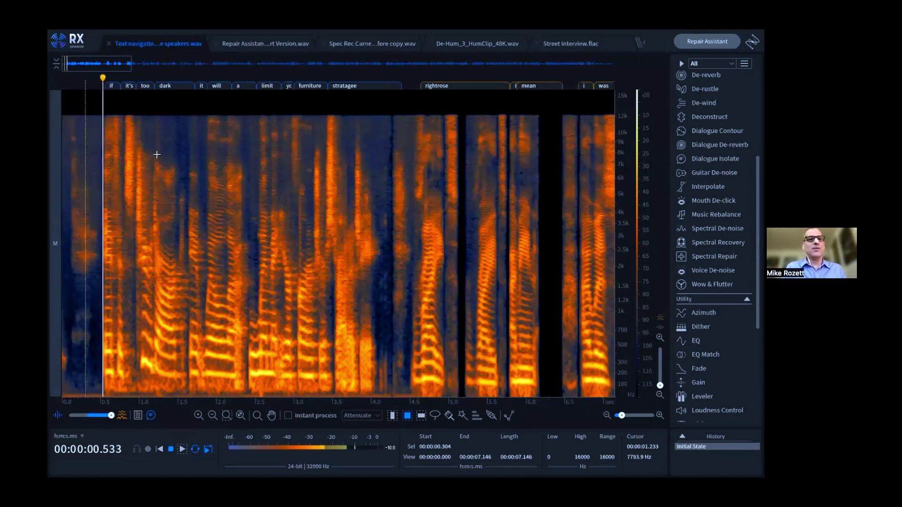
pyautogui.press('space')
pyautogui.press('space')
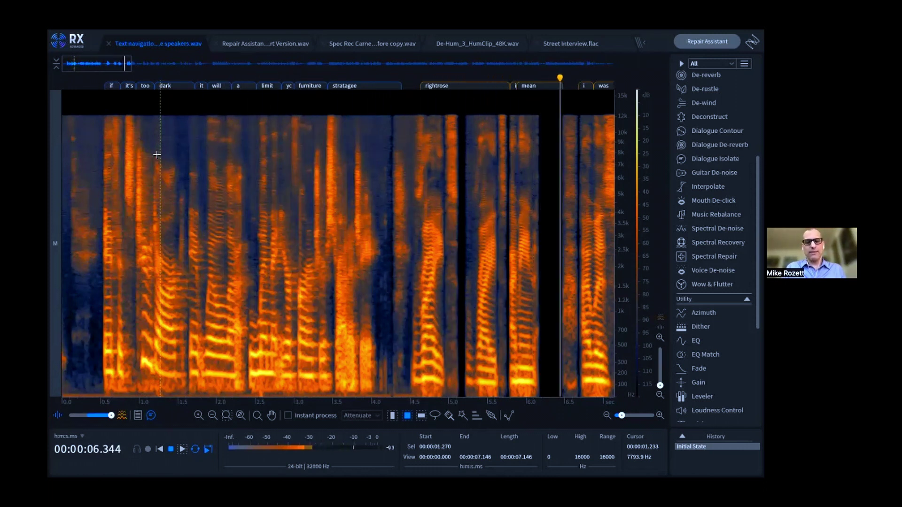
pyautogui.press('Home')
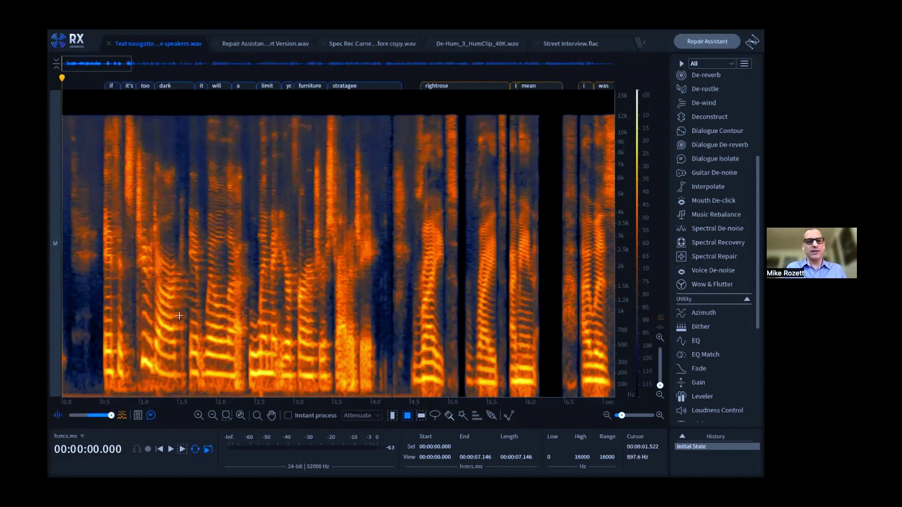
# - Show the text navigation search and speaker list, and select all words from Speaker 1 and from Speaker 2 in turn
pyautogui.click(138, 415)
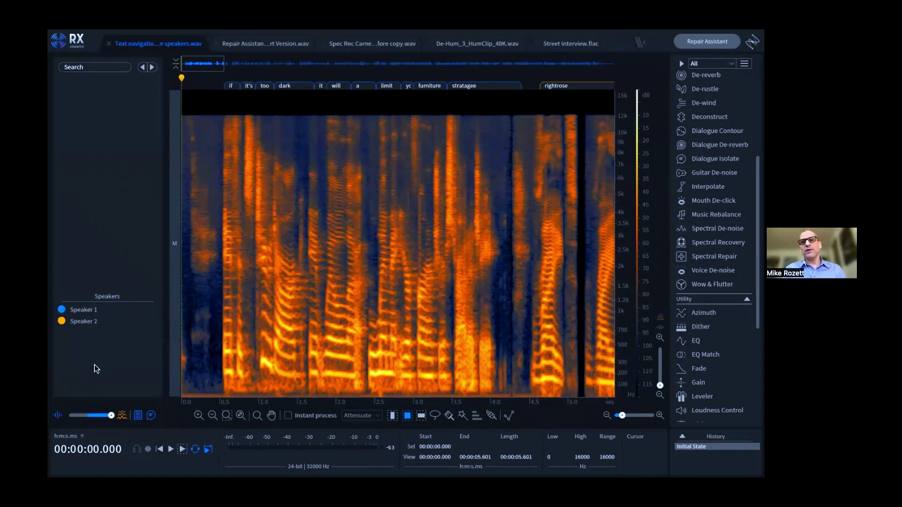
pyautogui.click(83, 310)
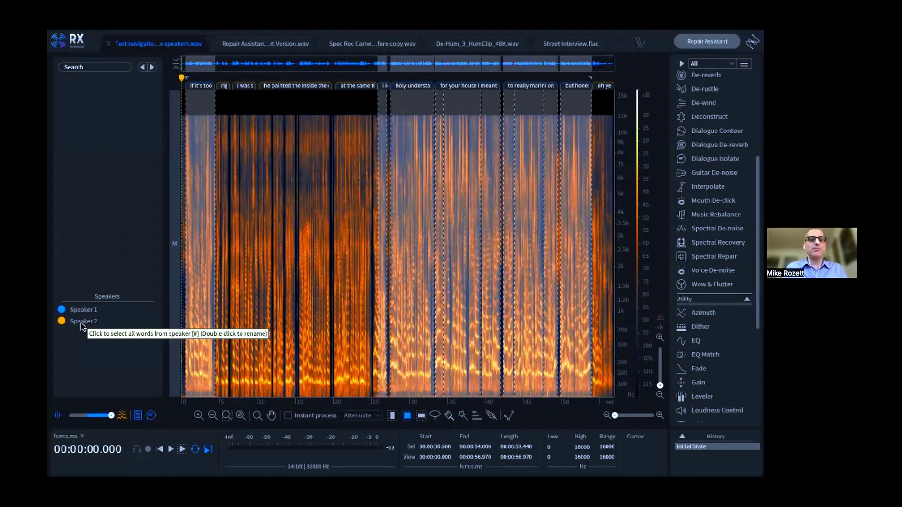
pyautogui.click(81, 323)
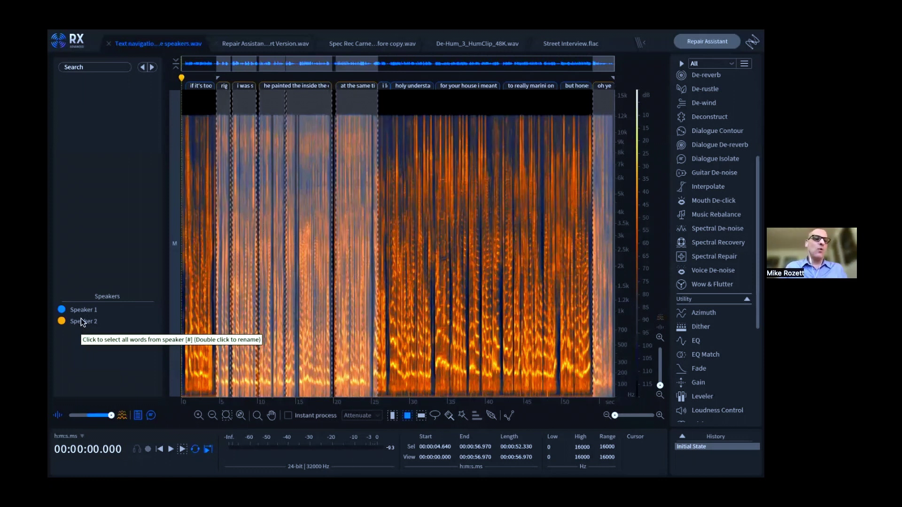
# - Open the Speaker 1 and Speaker 2 names for editing, leave them without renaming, and return the playhead to the start
pyautogui.doubleClick(85, 311)
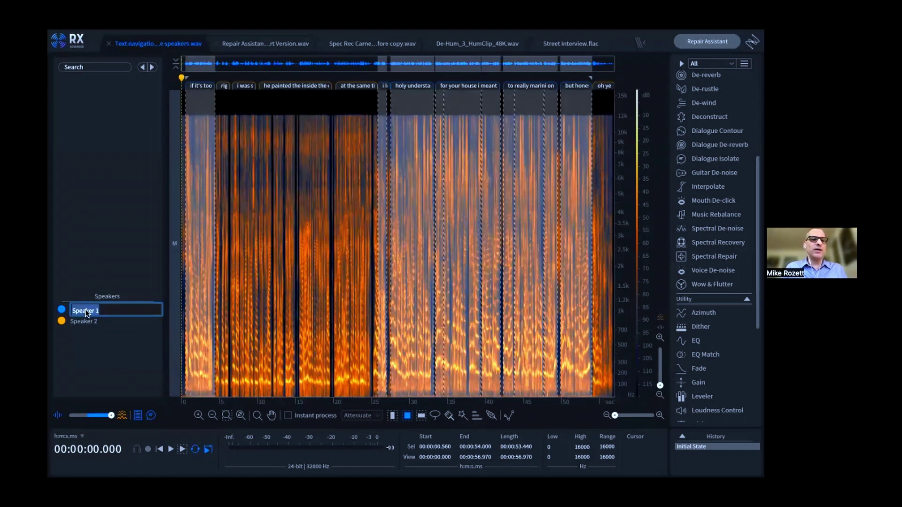
pyautogui.doubleClick(86, 322)
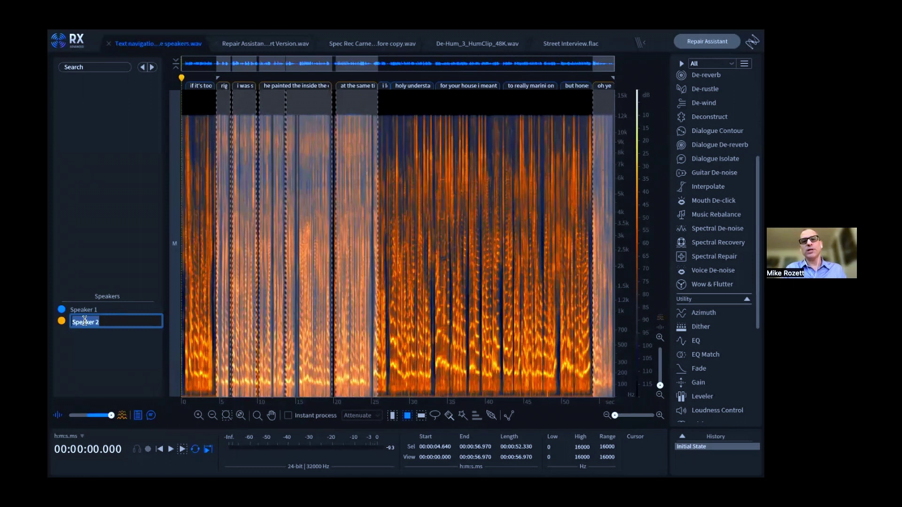
pyautogui.click(424, 260)
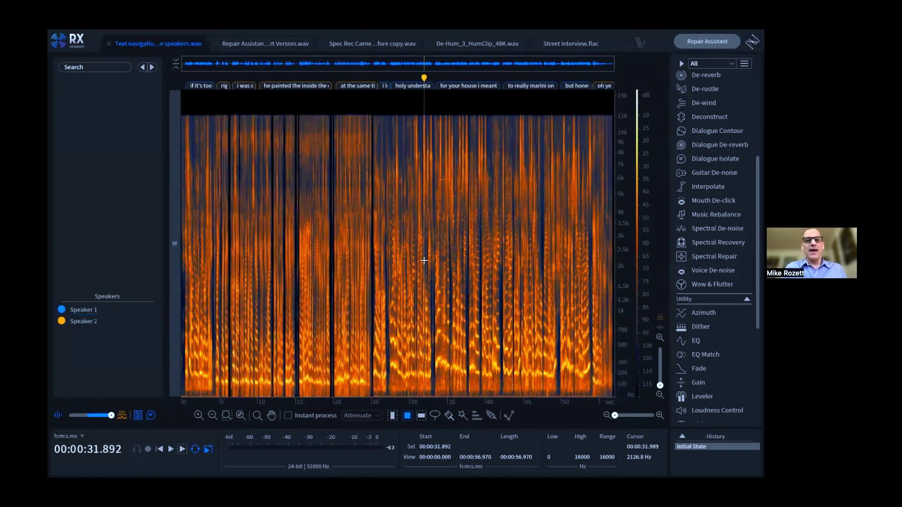
pyautogui.press('Home')
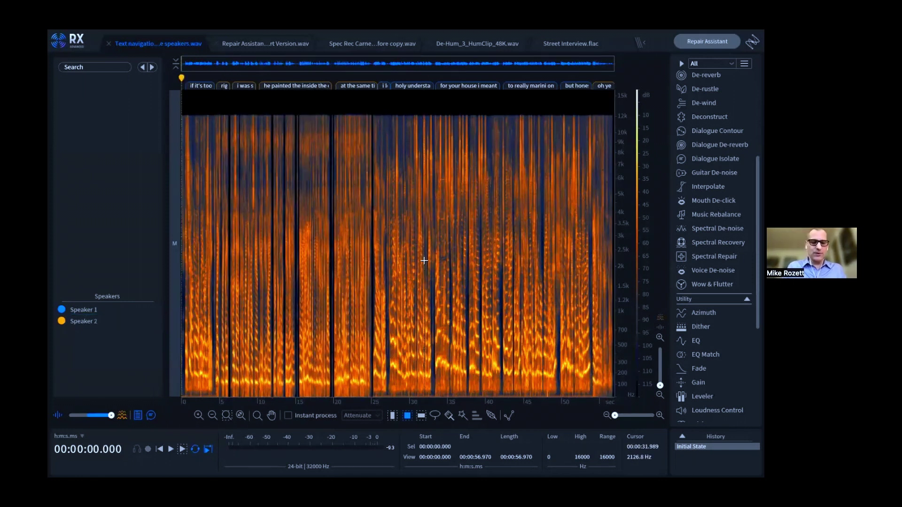
# - Select the audio of individual opening words in the word lane one by one: "if", "dark", "too" and "it's"
pyautogui.press('super+equal')
pyautogui.press('super+equal')
pyautogui.press('super+equal')
pyautogui.press('super+equal')
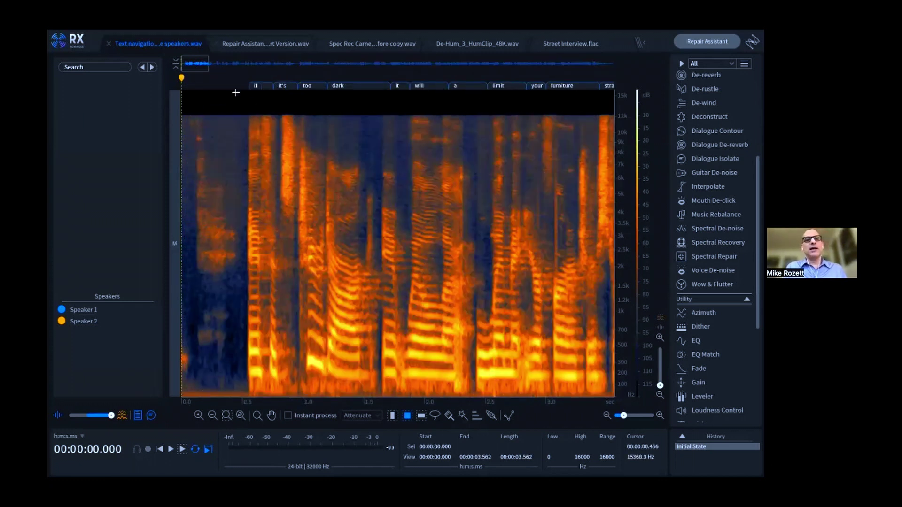
pyautogui.click(257, 86)
pyautogui.click(357, 85)
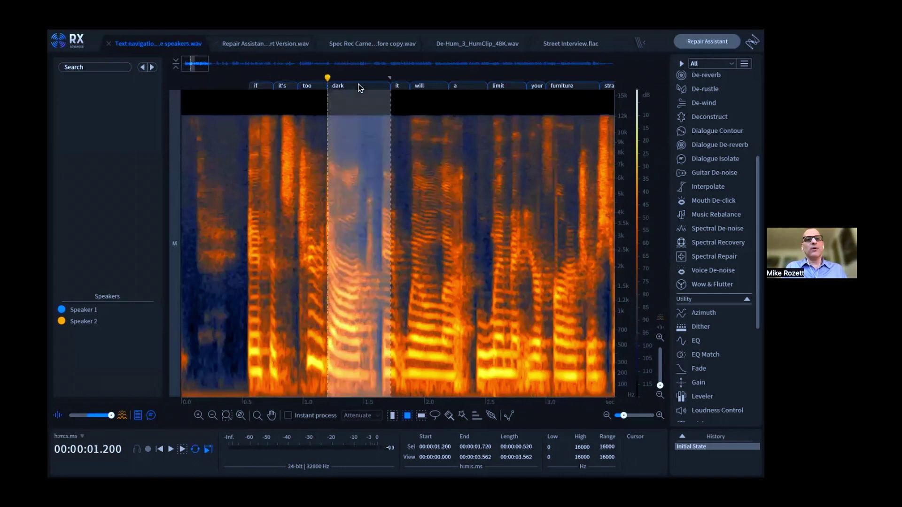
pyautogui.click(312, 86)
pyautogui.click(283, 87)
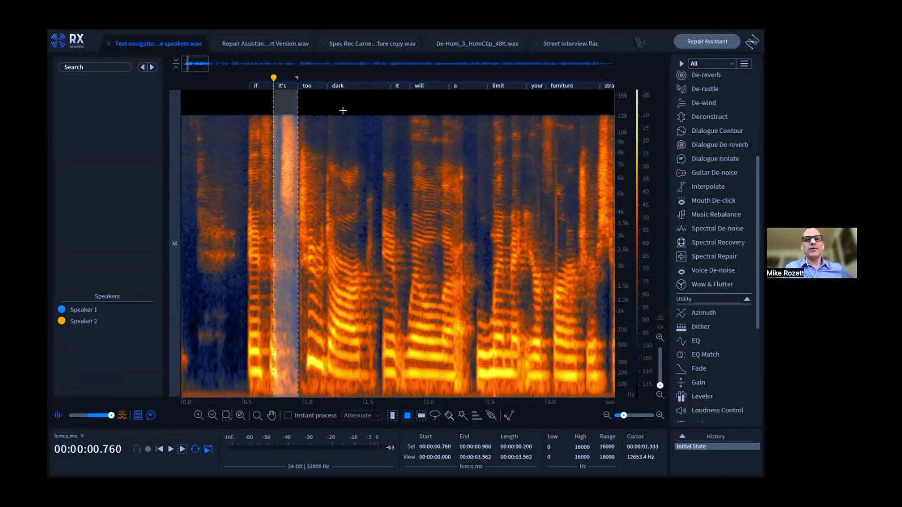
# - Open the transcribed words "dark" and "stratagee" for editing in the word lane, leaving each without entering new text
pyautogui.click(353, 86)
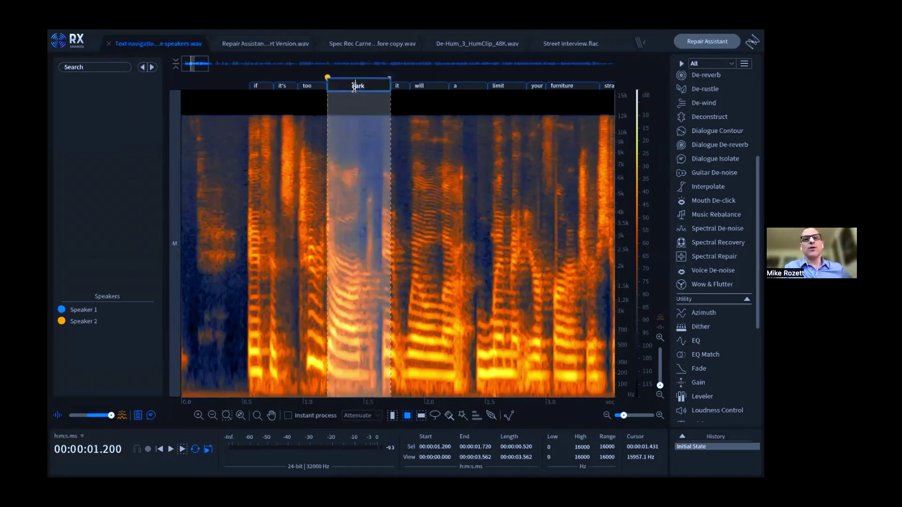
pyautogui.click(400, 104)
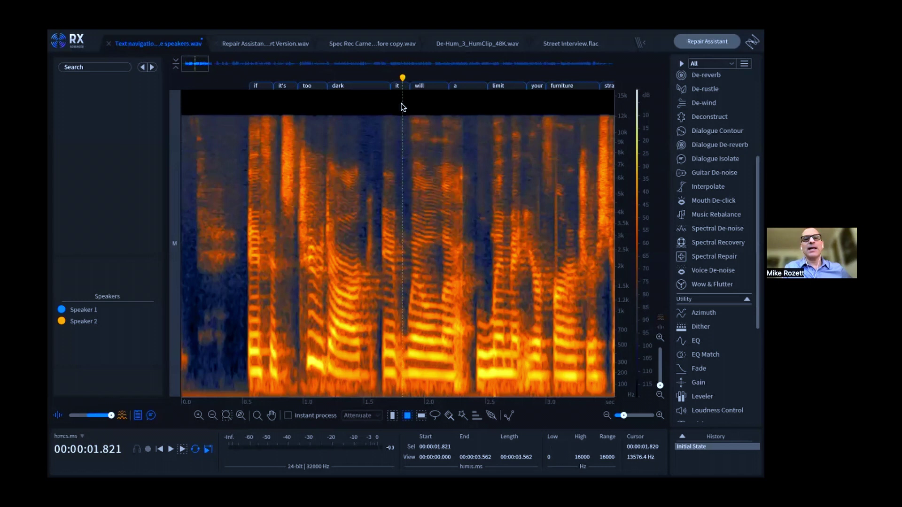
pyautogui.hscroll(5, 401, 106)
pyautogui.hscroll(4, 402, 105)
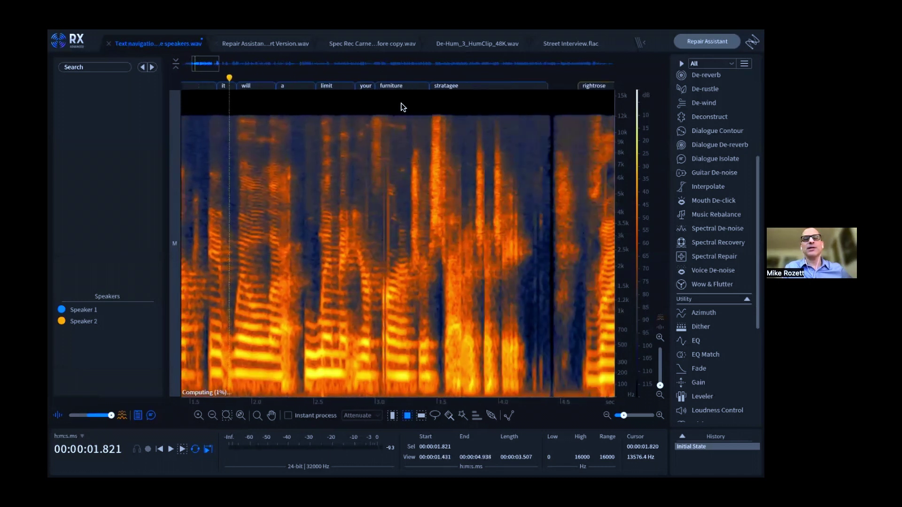
pyautogui.click(405, 86)
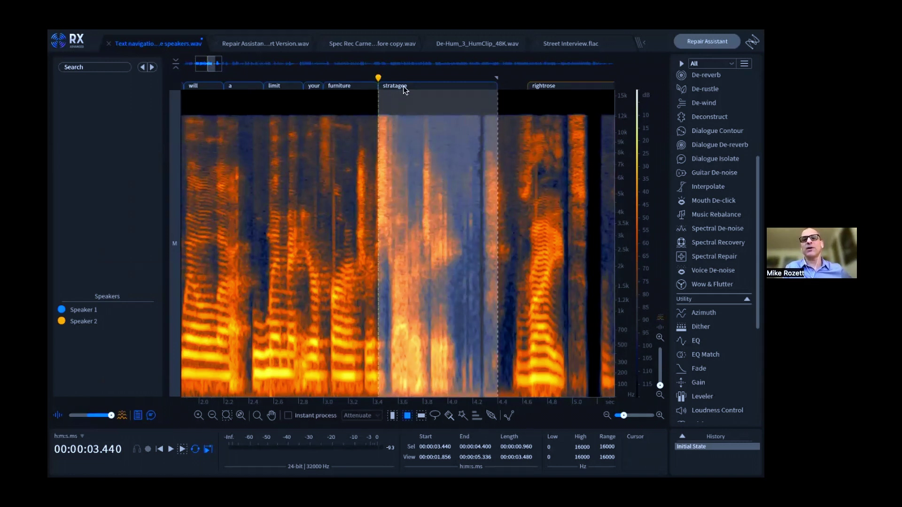
pyautogui.doubleClick(403, 86)
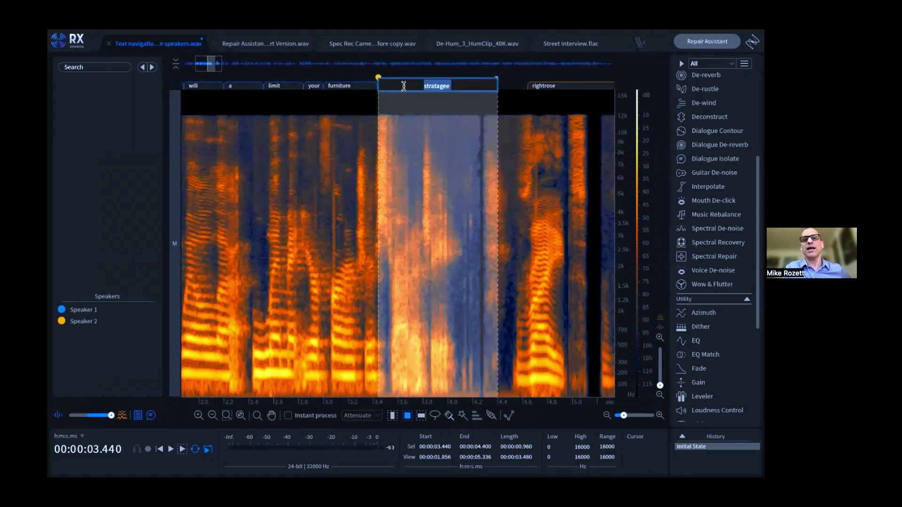
pyautogui.click(360, 108)
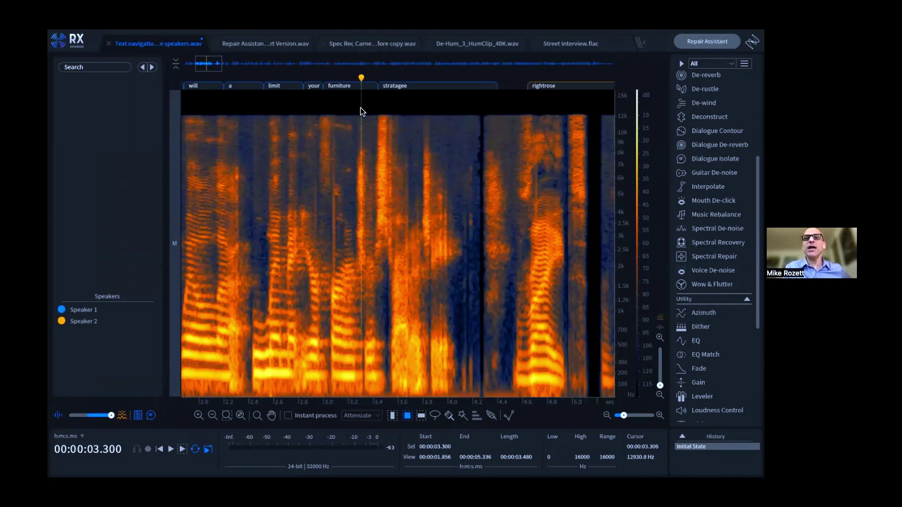
# - Select the words "stratagee" and "furniture" in turn, then clear the selection and return the playhead to the start
pyautogui.click(438, 86)
pyautogui.click(352, 88)
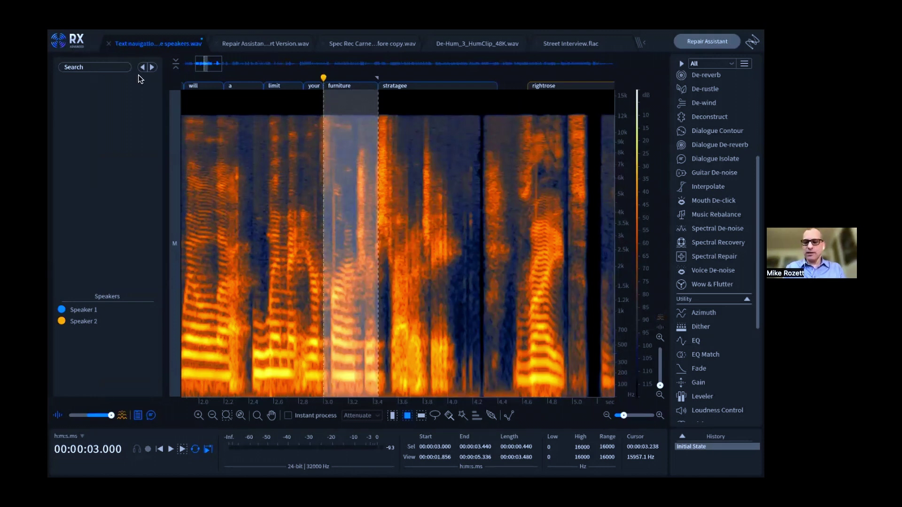
pyautogui.press('super+d')
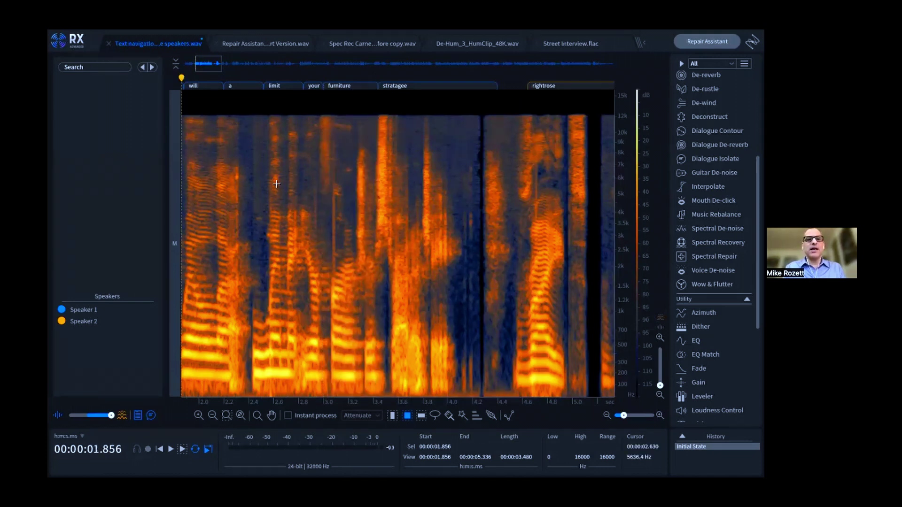
pyautogui.hscroll(-5, 276, 183)
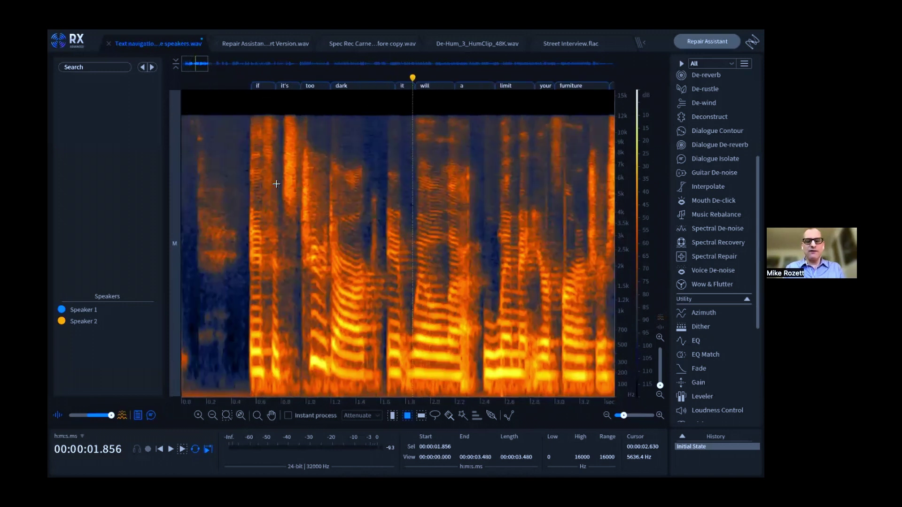
pyautogui.press('Home')
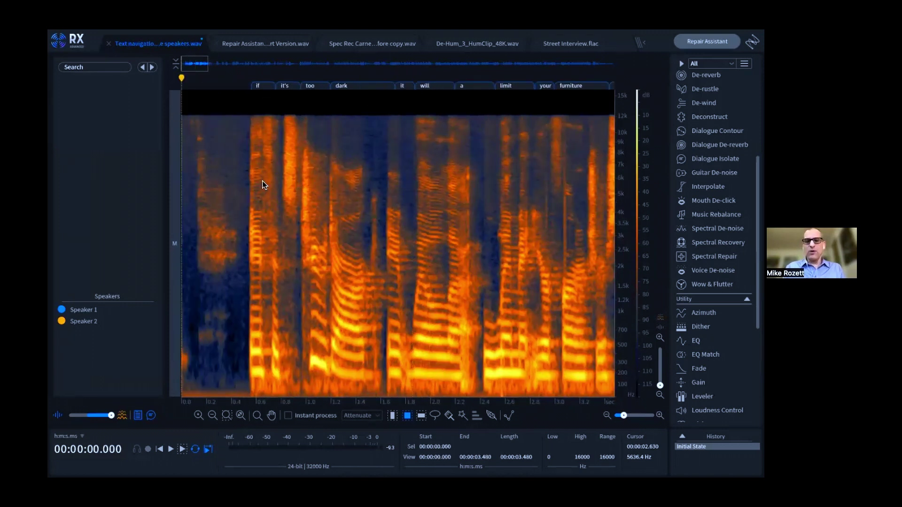
# - Search the transcript for "dark" and jump to the first match
pyautogui.click(96, 69)
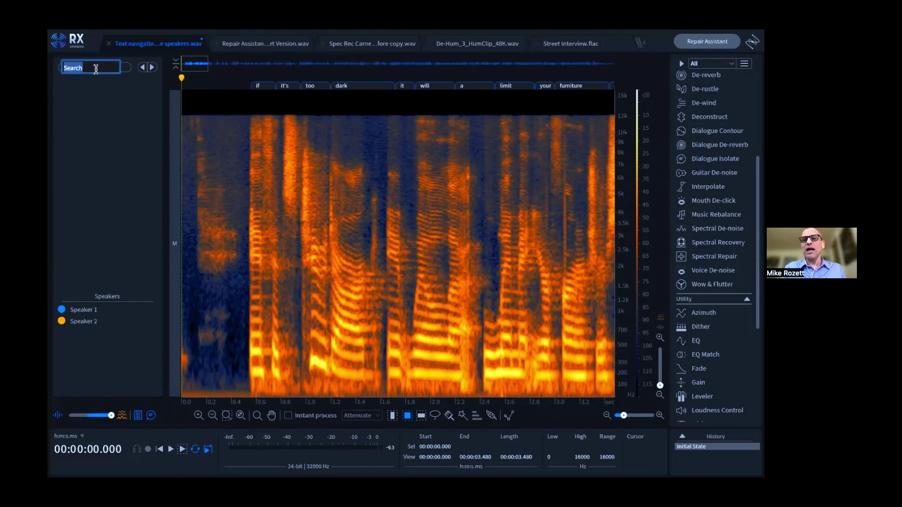
pyautogui.write('dark')
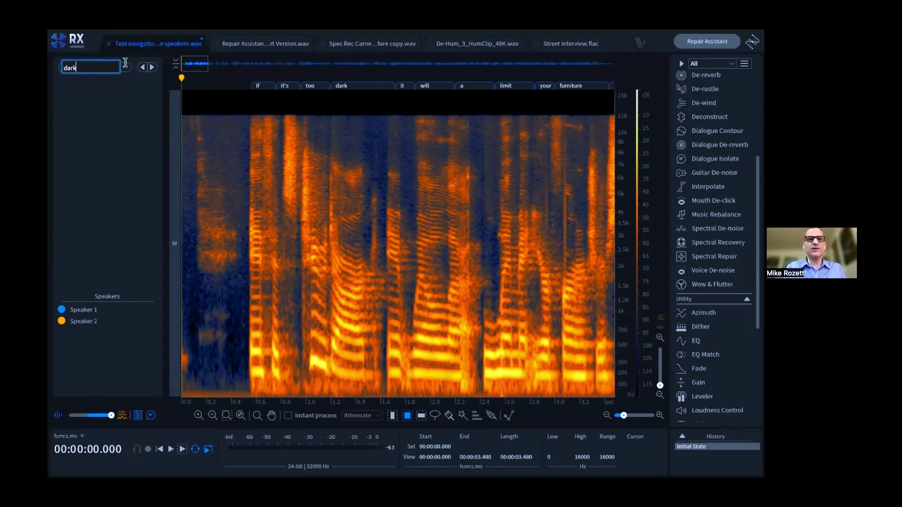
pyautogui.click(153, 68)
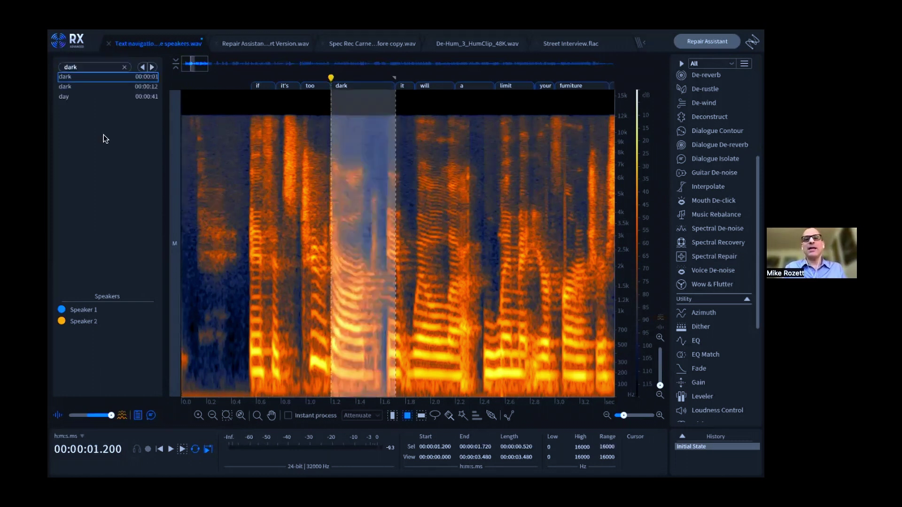
# - Go through the search matches, selecting "dark" at 00:00:12 and 00:00:01 and "day" at 00:00:41
pyautogui.click(90, 88)
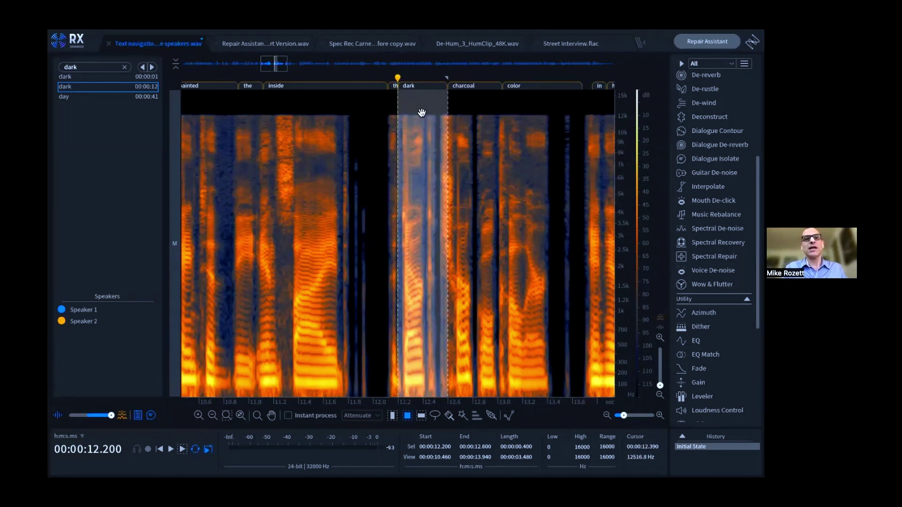
pyautogui.click(117, 76)
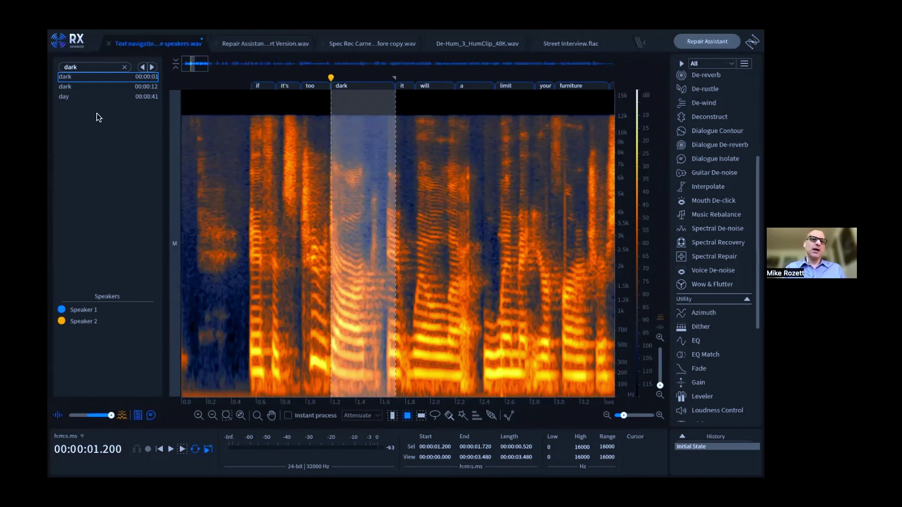
pyautogui.click(76, 86)
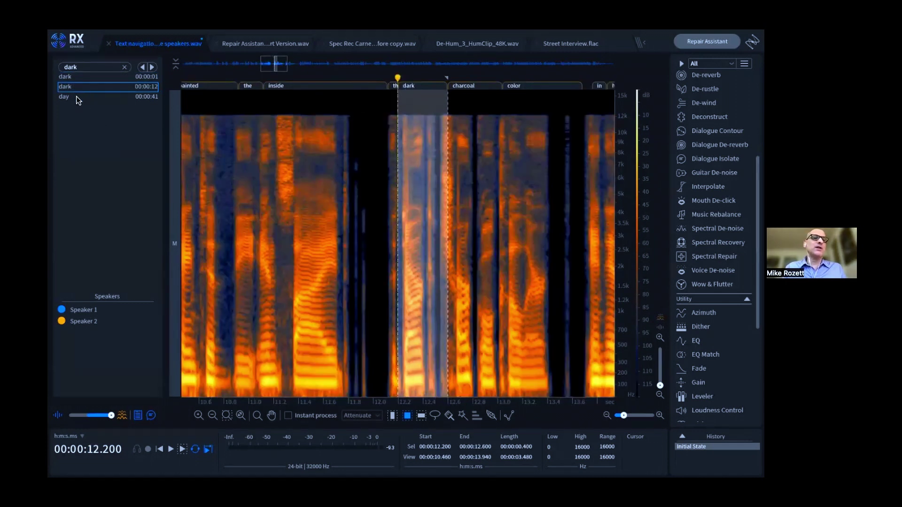
pyautogui.click(76, 96)
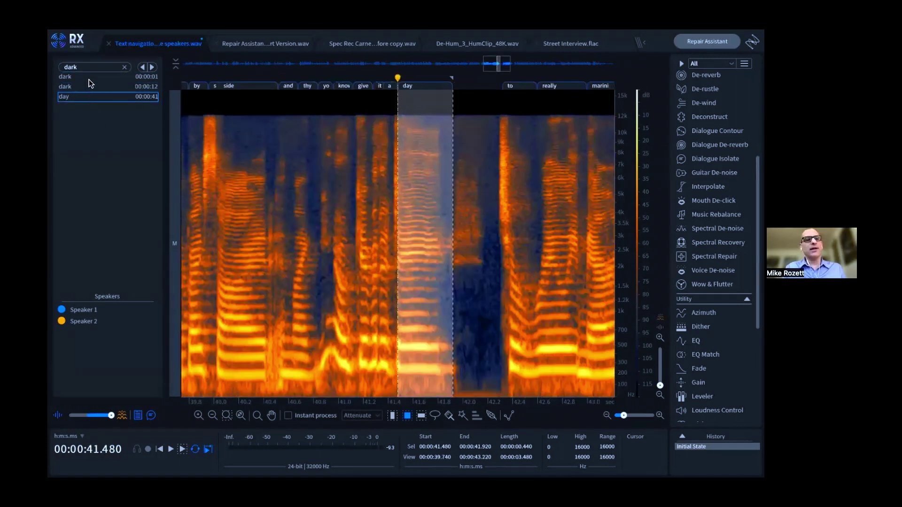
# - Select the search match "dark" at 00:00:01, clear the selection and return the playhead to the start of the file
pyautogui.click(89, 78)
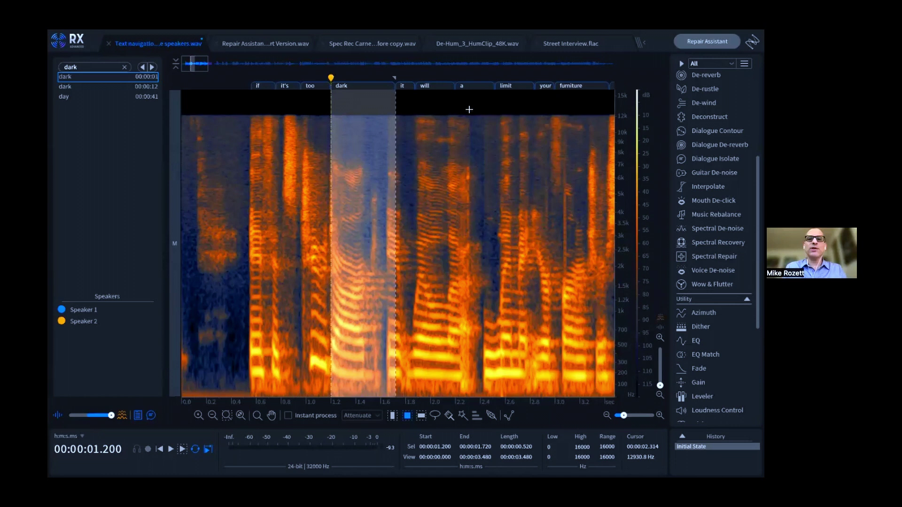
pyautogui.press('Escape')
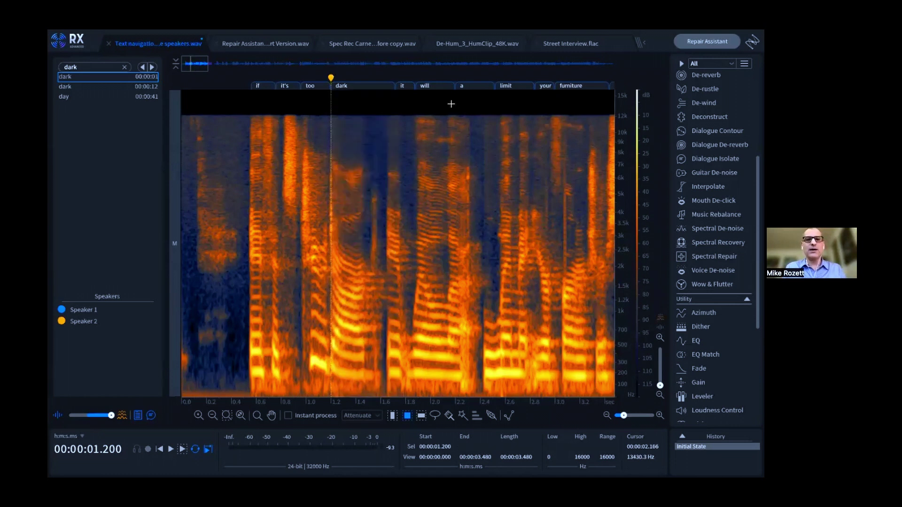
pyautogui.press('Home')
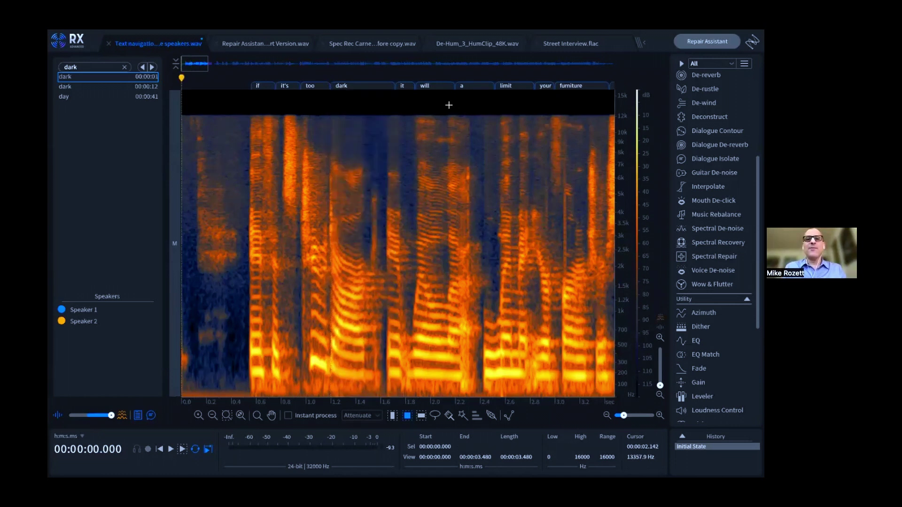
# - Rescan the word lane with the processing queue open, and close the queue
pyautogui.hscroll(2, 448, 105)
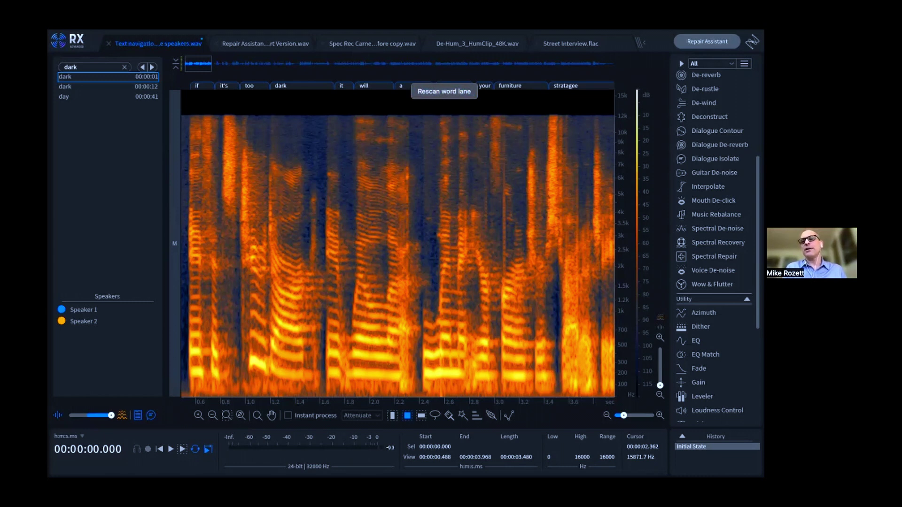
pyautogui.press('Escape')
pyautogui.click(752, 41)
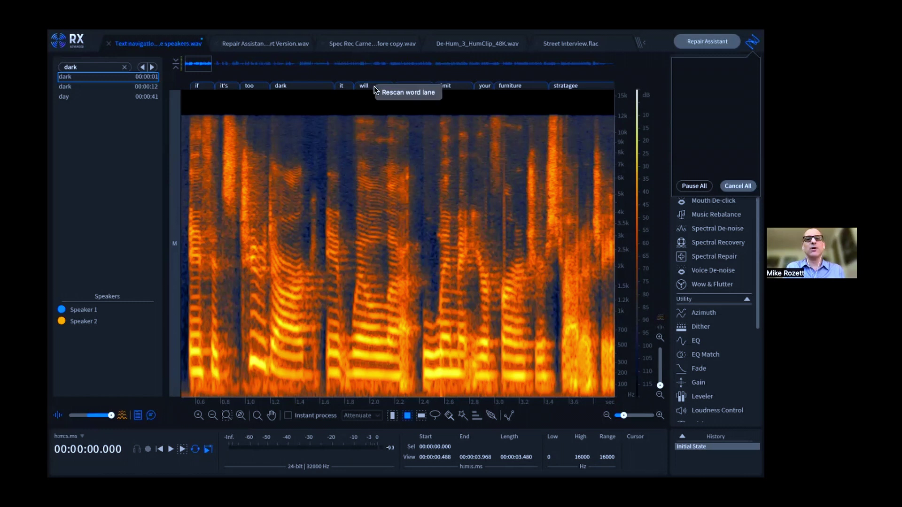
pyautogui.click(390, 92)
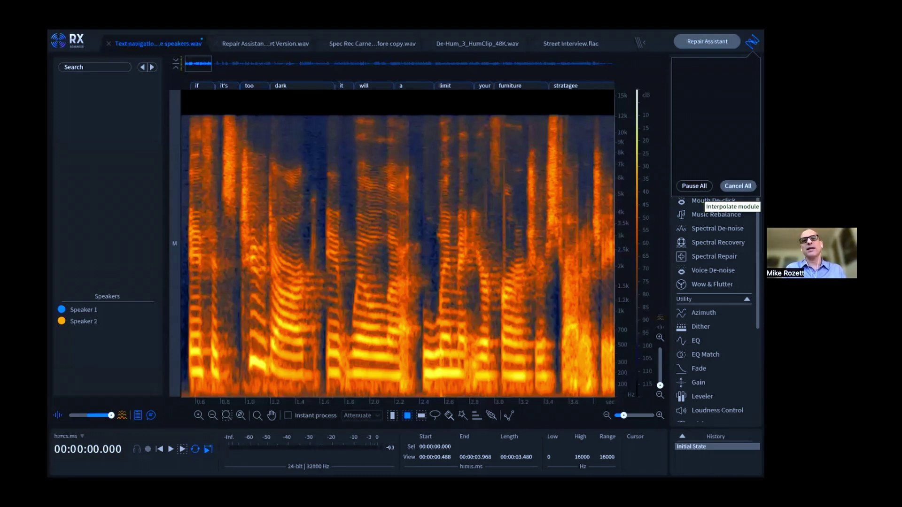
pyautogui.click(752, 42)
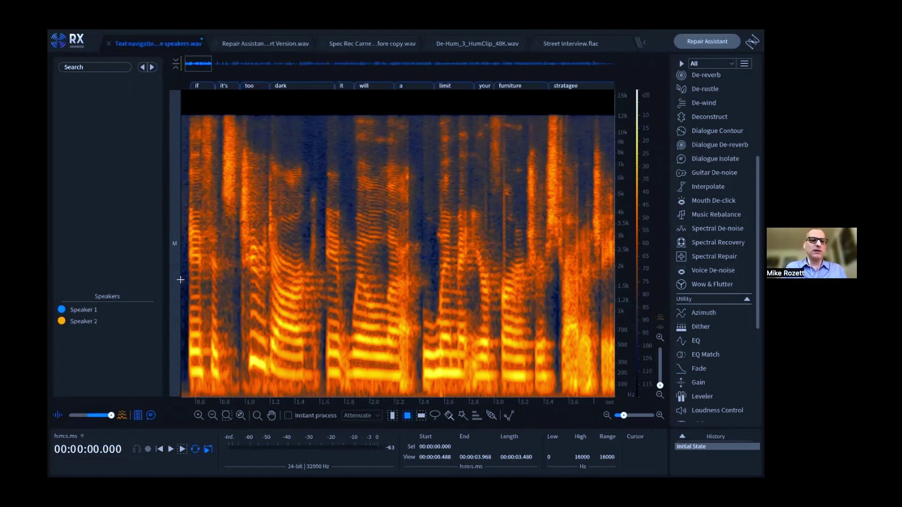
# - Hide the word lane and the Text Navigation pane, and show both again
pyautogui.click(138, 415)
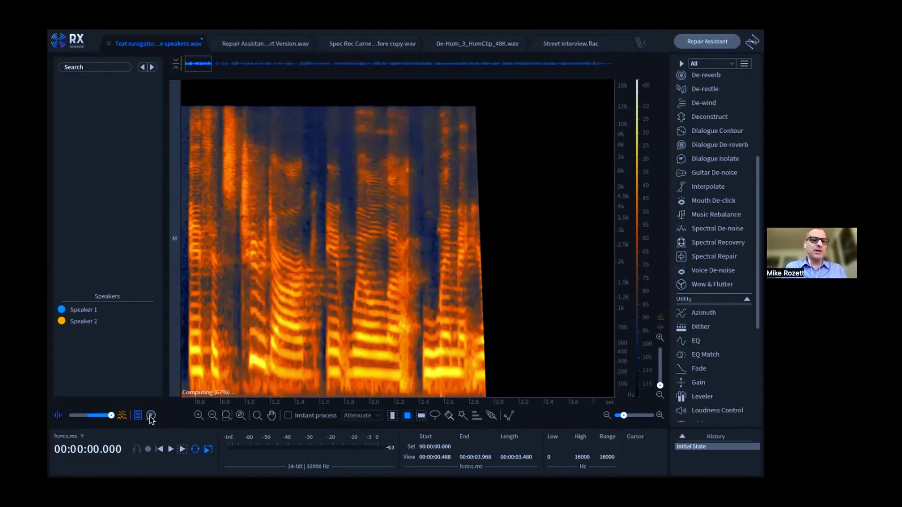
pyautogui.click(138, 418)
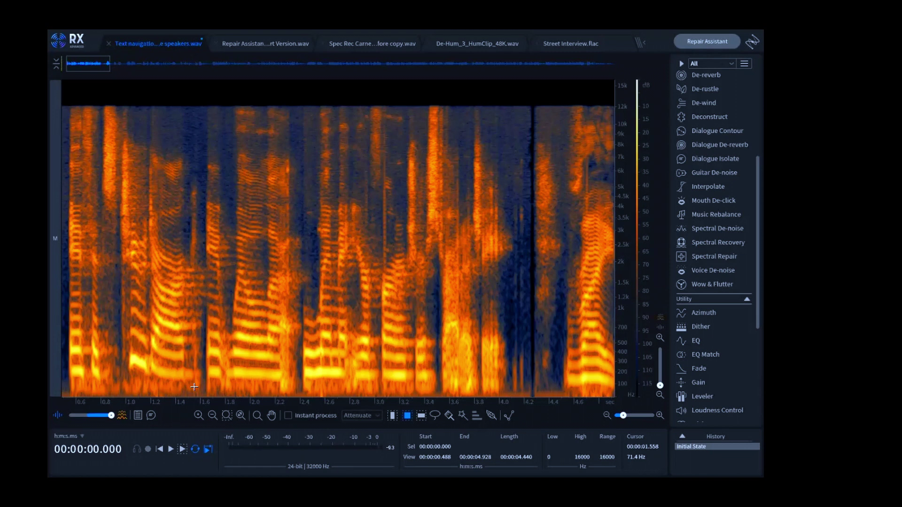
pyautogui.click(151, 415)
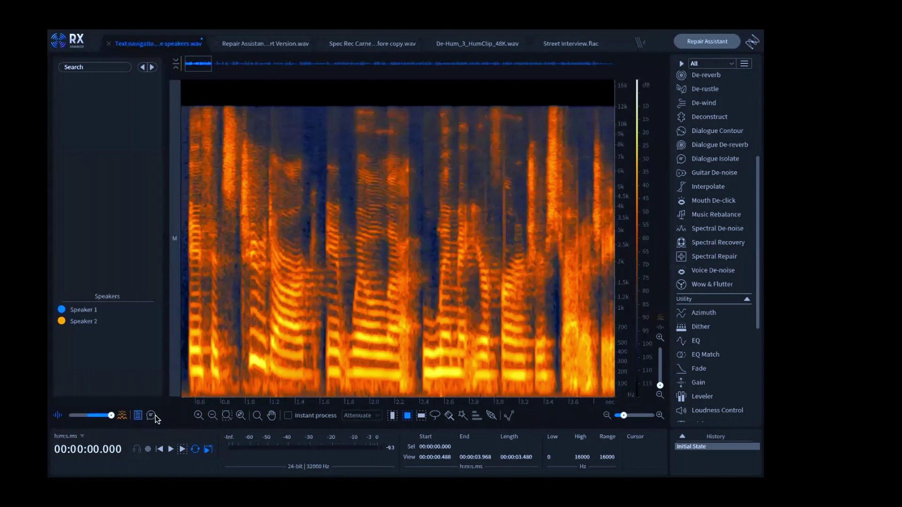
pyautogui.click(151, 416)
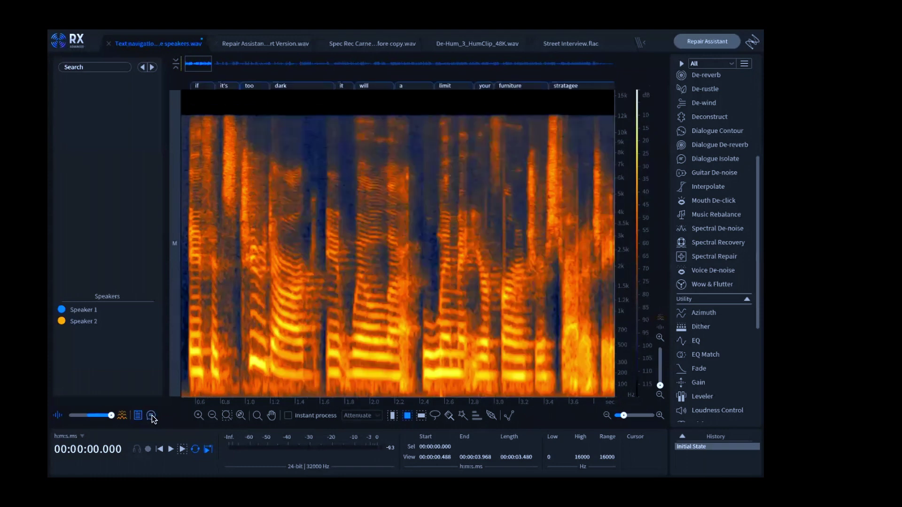
# - Select all of Speaker 1's dialogue, clear it, and reselect it with the whole file in view
pyautogui.click(101, 309)
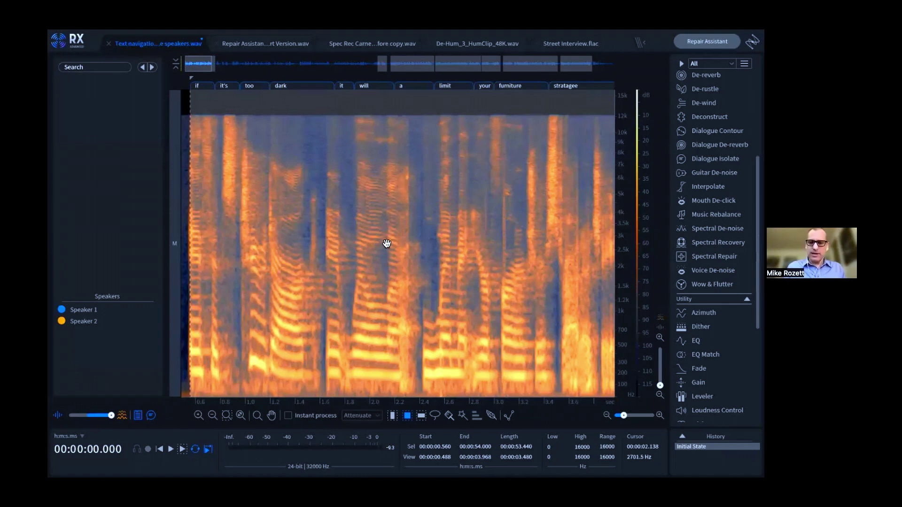
pyautogui.scroll(-2, 387, 244)
pyautogui.scroll(-2, 388, 247)
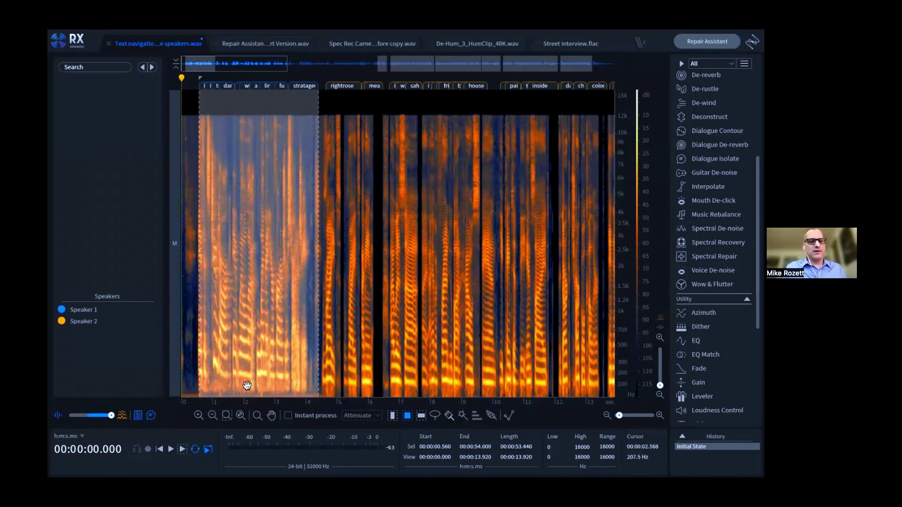
pyautogui.click(423, 137)
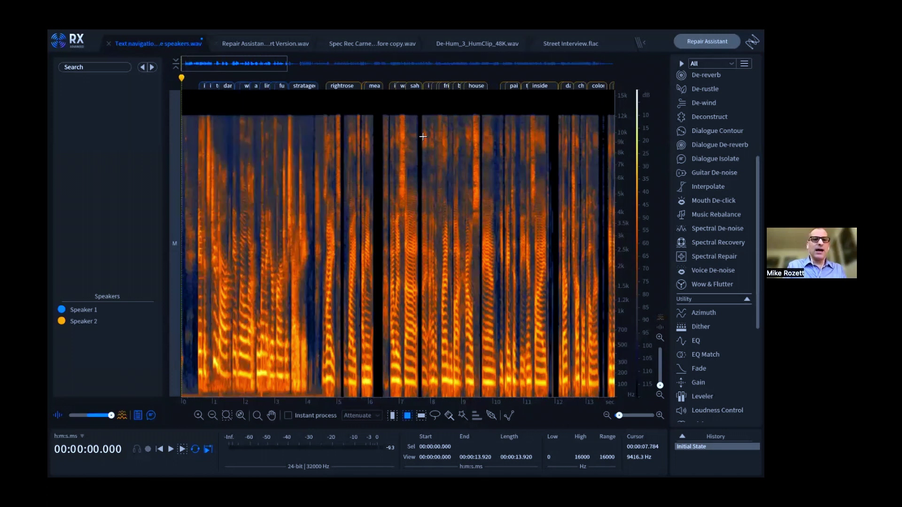
pyautogui.click(92, 312)
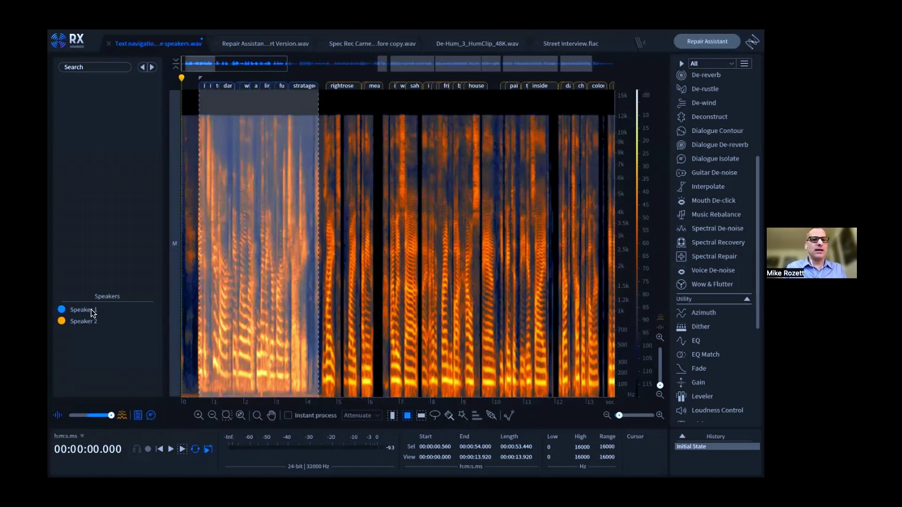
pyautogui.scroll(-3, 405, 295)
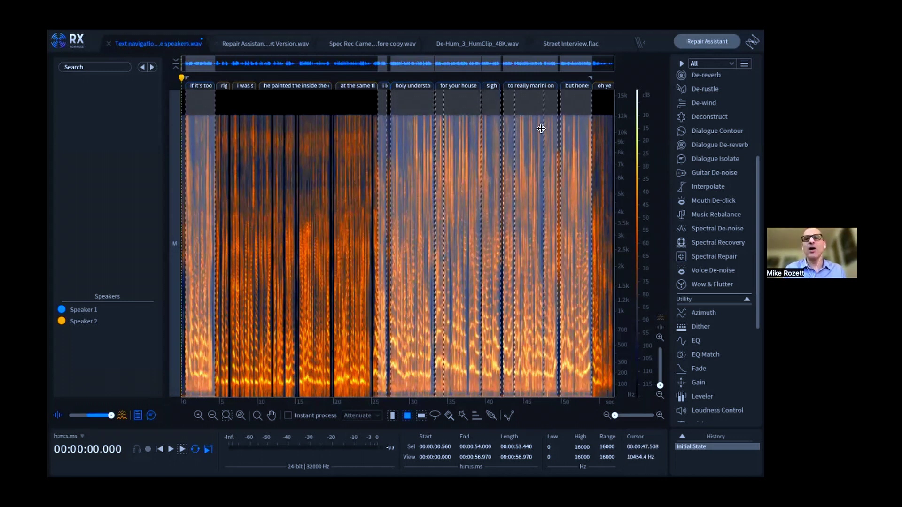
# - Hide the word lane and Text Navigation pane, and clear the Speaker 1 selection
pyautogui.click(152, 415)
pyautogui.click(138, 416)
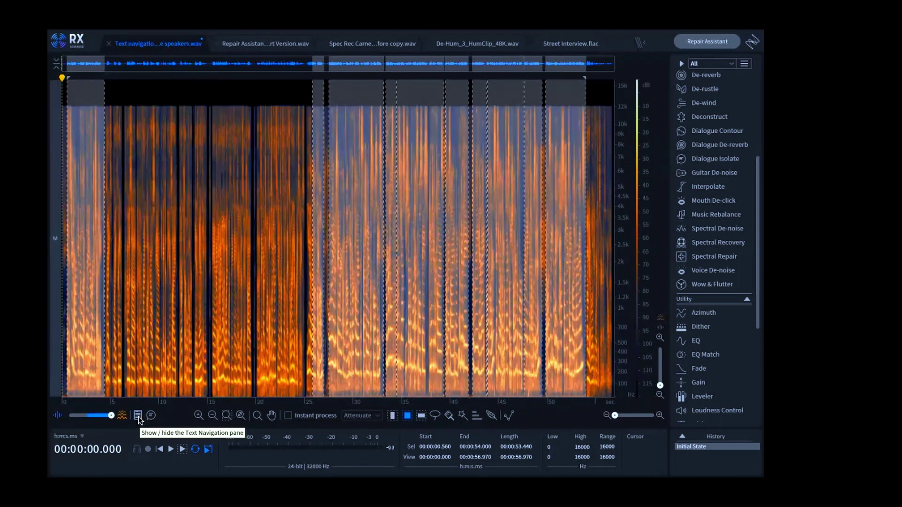
pyautogui.click(199, 342)
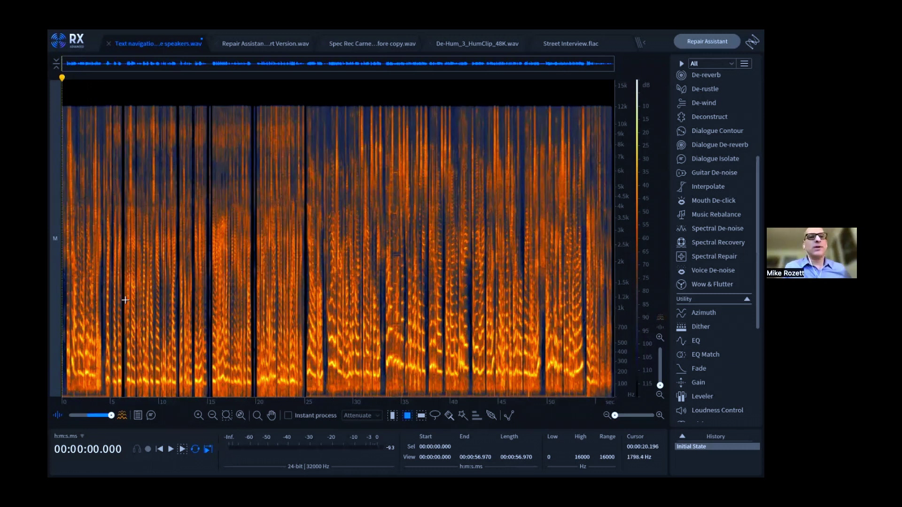
# - Switch to the file Repair Assistant - Dialogue Short Version.wav, play it through and return the playhead to the start
pyautogui.click(252, 44)
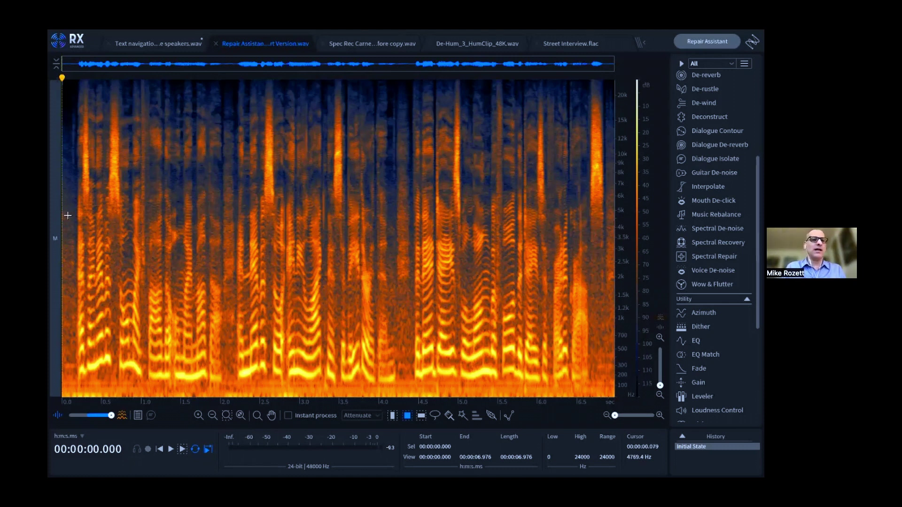
pyautogui.press('space')
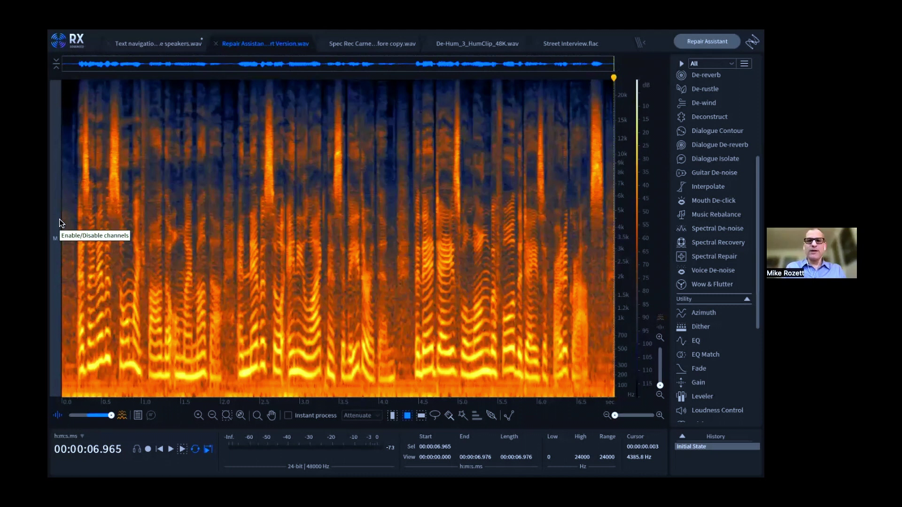
pyautogui.press('Home')
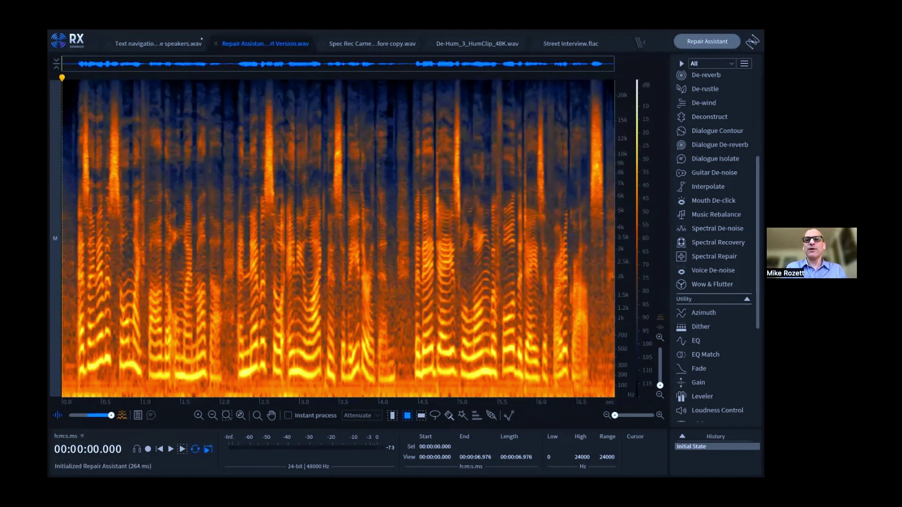
# - Open Repair Assistant over the spectrogram and go through its Musical, Percussion and Sound FX modes, returning to Voice
pyautogui.moveTo(616, 80); pyautogui.dragTo(525, 99)
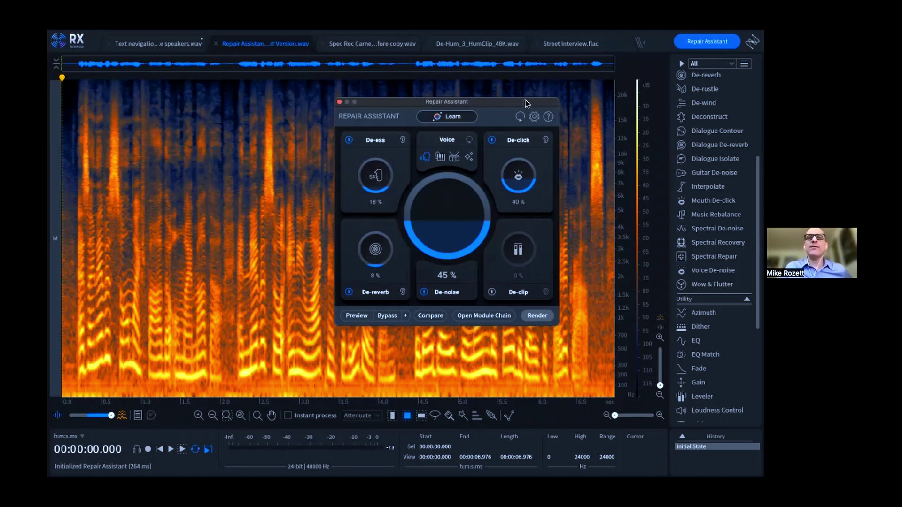
pyautogui.moveTo(524, 100); pyautogui.dragTo(526, 88)
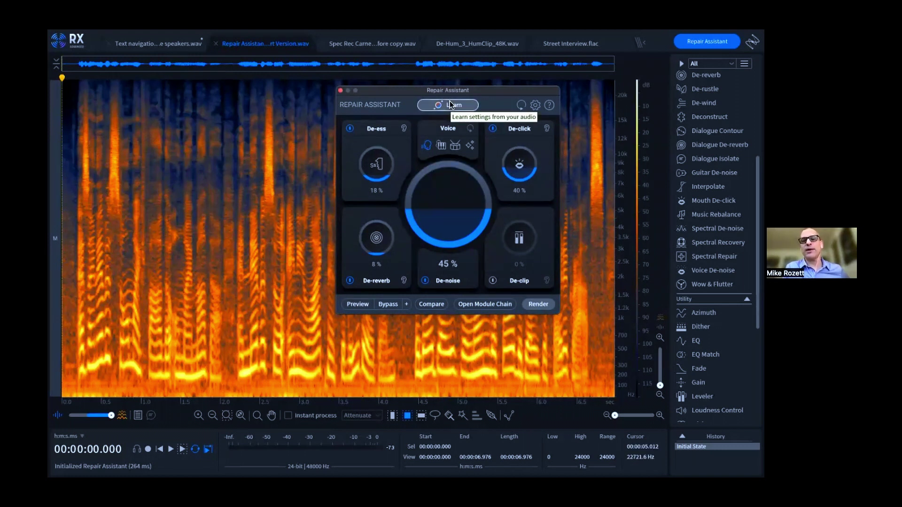
pyautogui.click(439, 145)
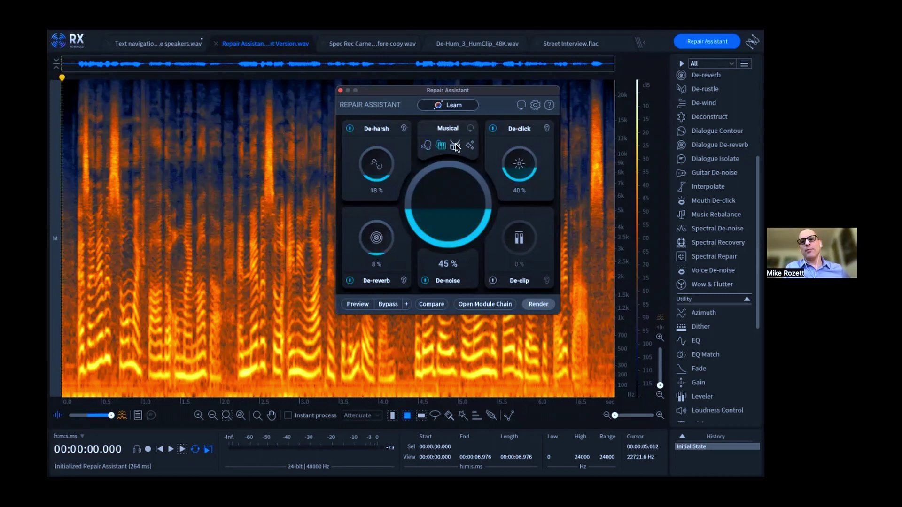
pyautogui.click(454, 146)
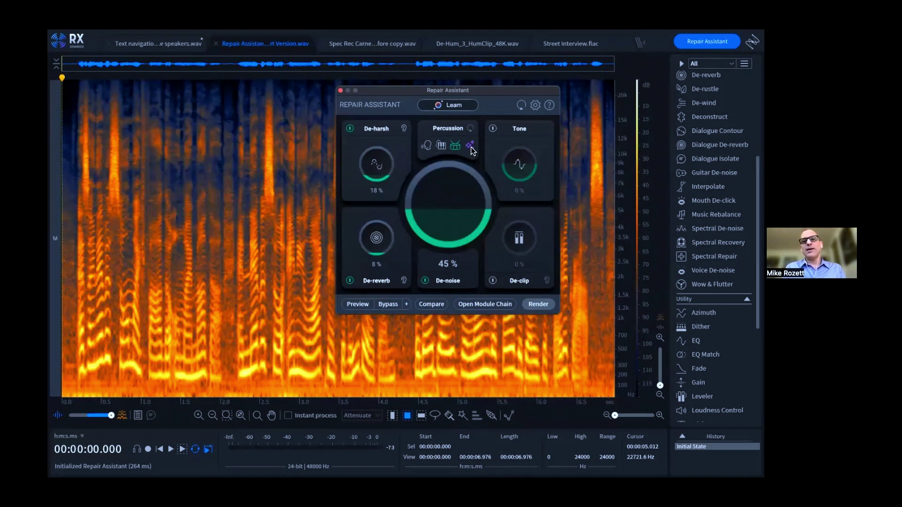
pyautogui.click(469, 145)
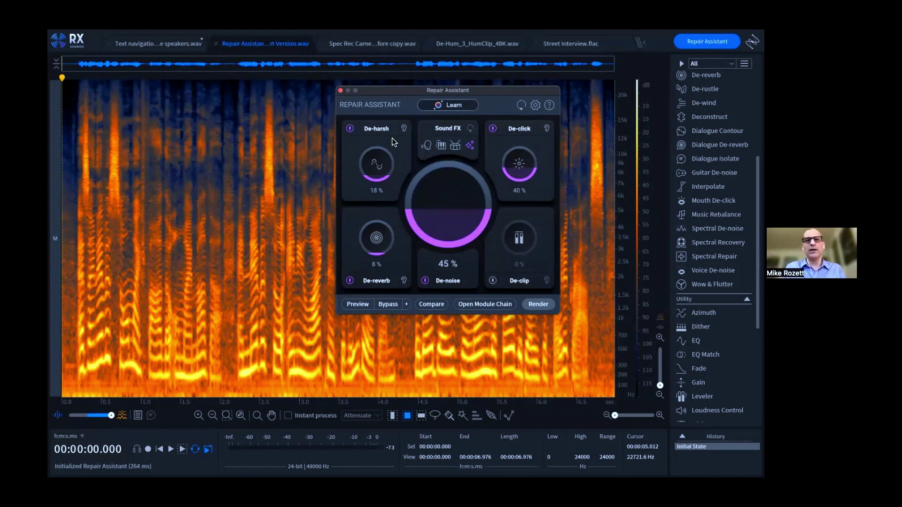
pyautogui.click(427, 147)
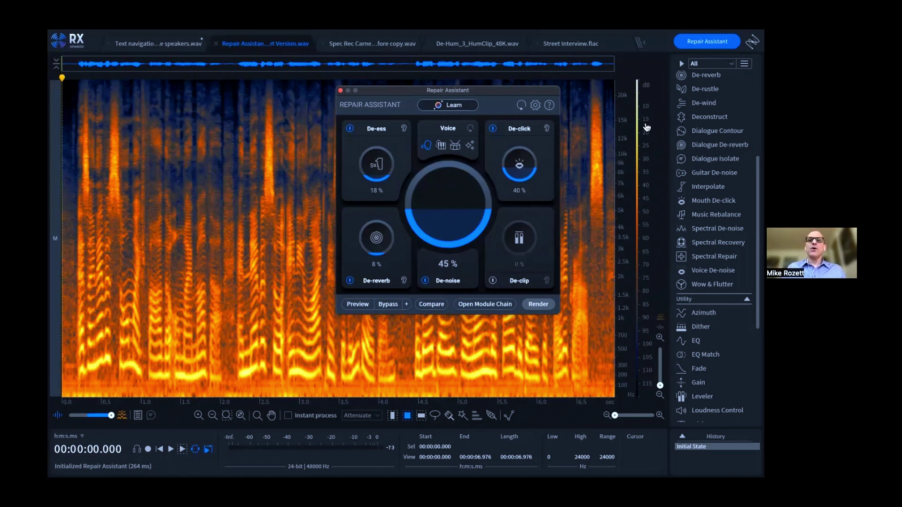
# - Have Repair Assistant learn its Voice settings from the clip, keeping its window clear of the spectrogram's beginning
pyautogui.moveTo(519, 91); pyautogui.dragTo(667, 86)
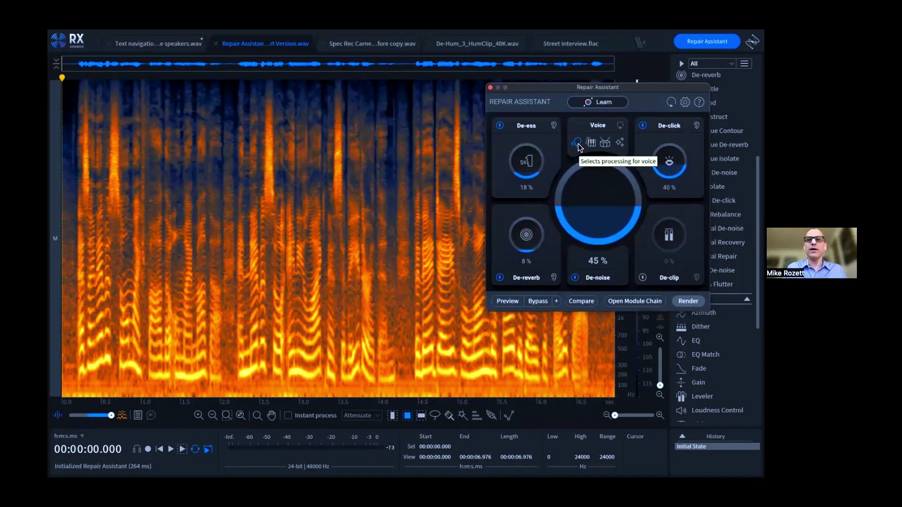
pyautogui.click(603, 103)
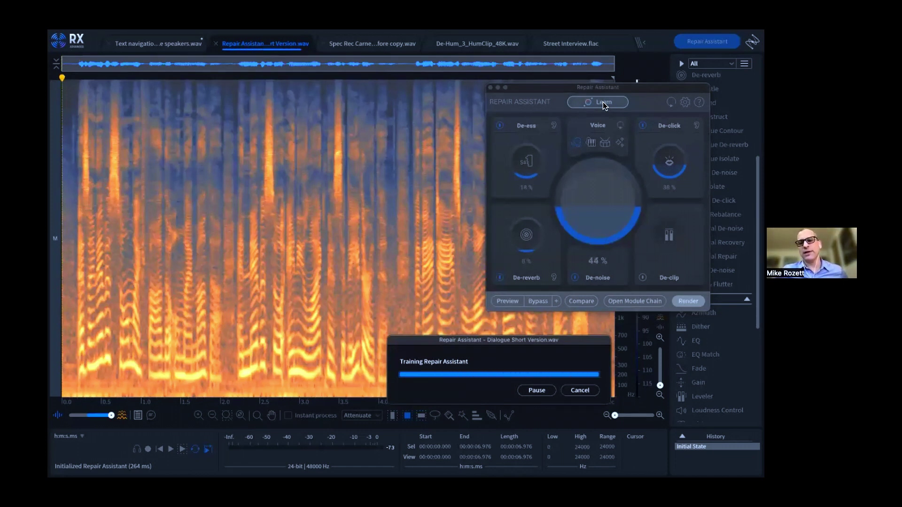
pyautogui.moveTo(641, 85); pyautogui.dragTo(599, 86)
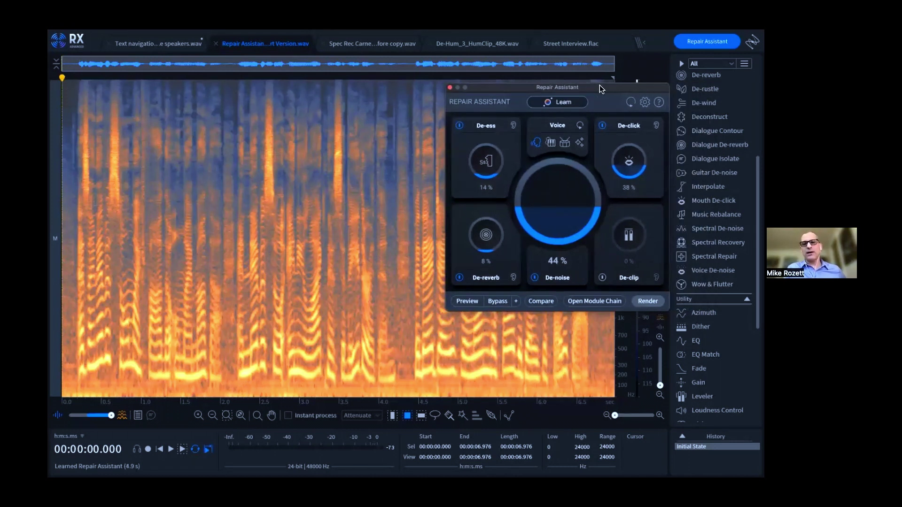
# - Preview the learned Voice repairs on the clip and return the playhead to the start
pyautogui.click(467, 301)
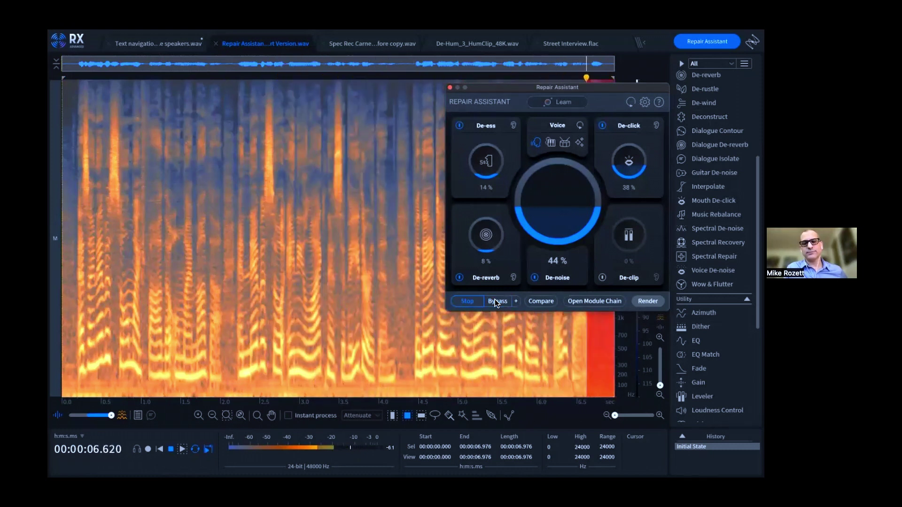
pyautogui.click(471, 302)
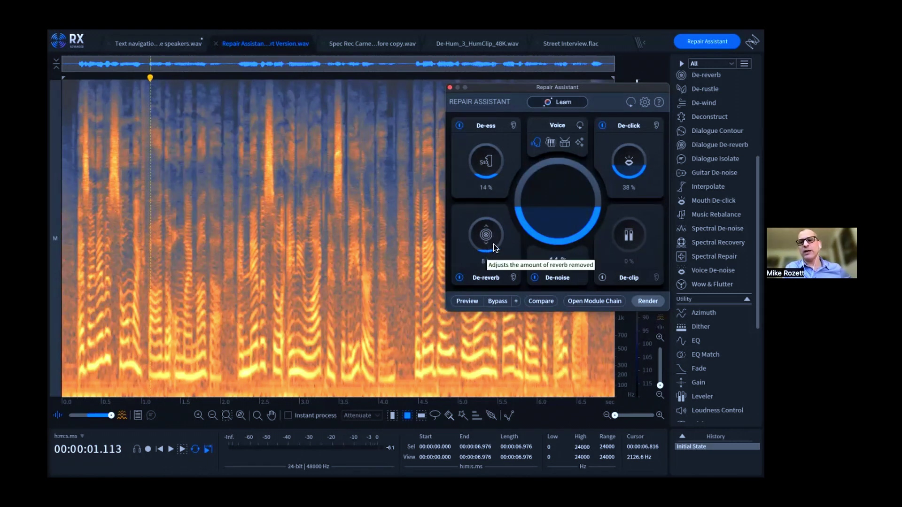
pyautogui.moveTo(622, 88); pyautogui.dragTo(595, 80)
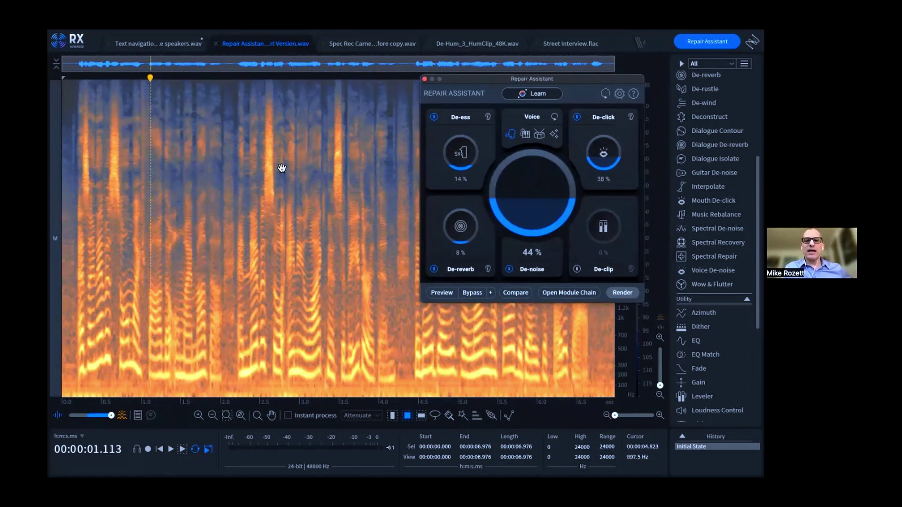
pyautogui.click(151, 81)
pyautogui.press('Home')
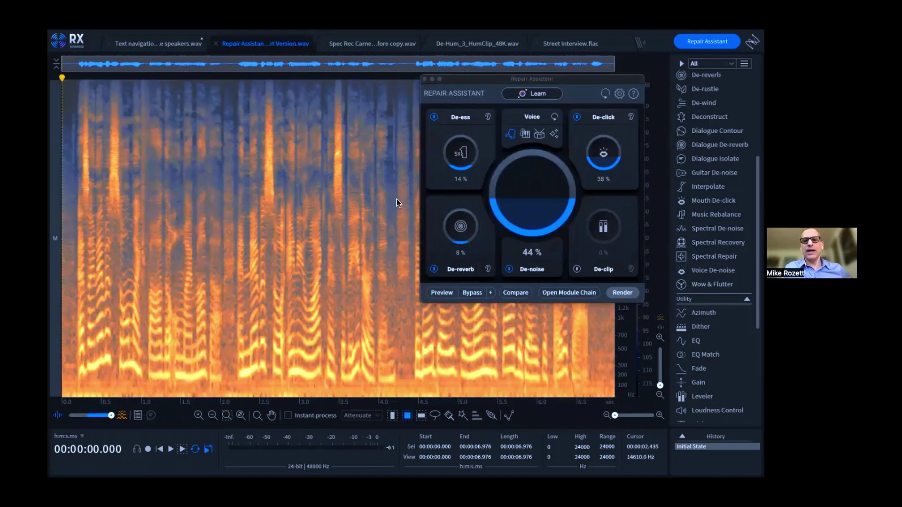
# - Preview the clip while trying De-noise at 95% and 5%, settle on 37% and stop playback
pyautogui.click(439, 292)
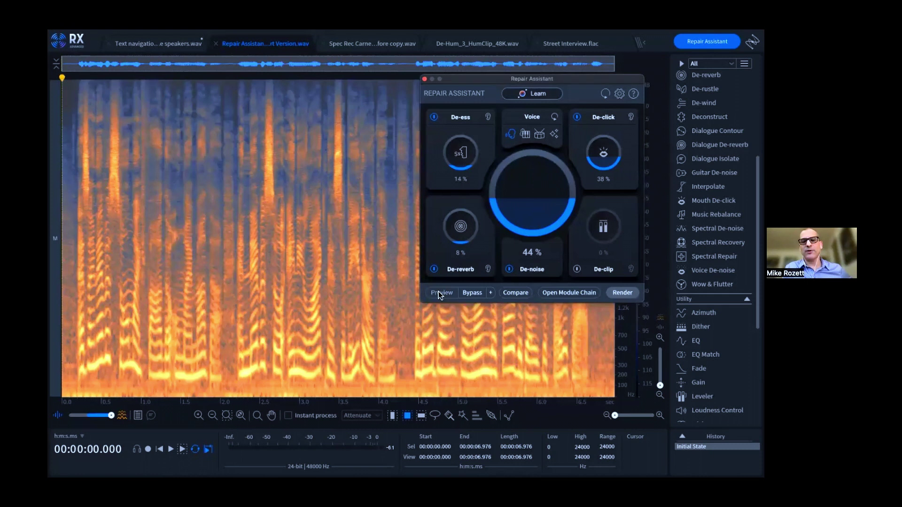
pyautogui.moveTo(540, 199); pyautogui.dragTo(537, 135)
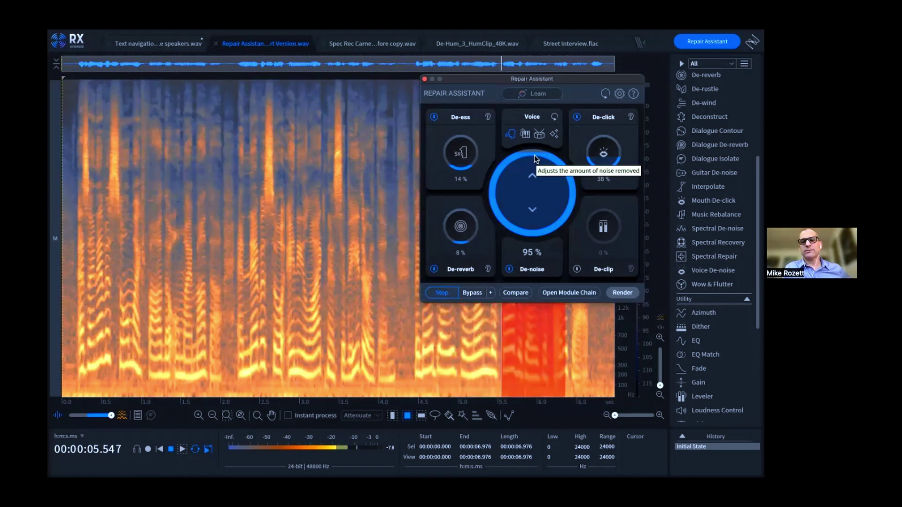
pyautogui.moveTo(534, 155); pyautogui.dragTo(537, 266)
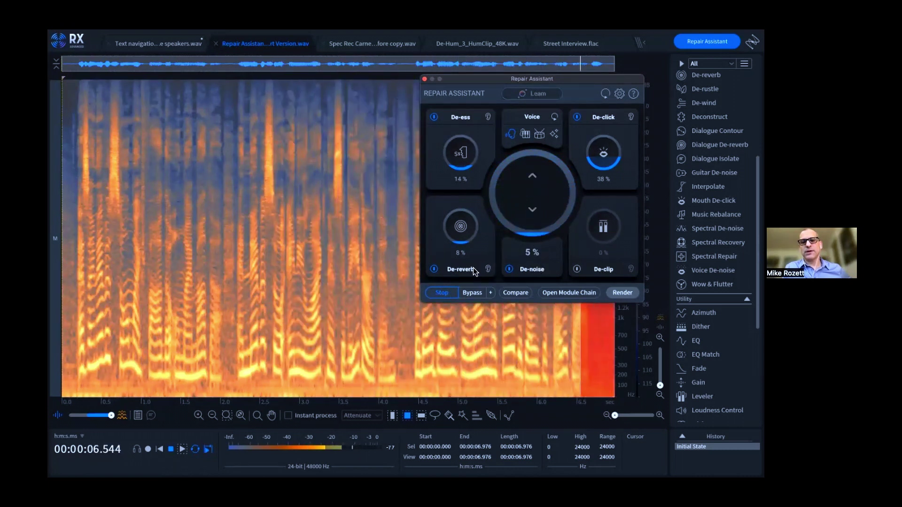
pyautogui.moveTo(525, 229); pyautogui.dragTo(530, 198)
pyautogui.click(444, 295)
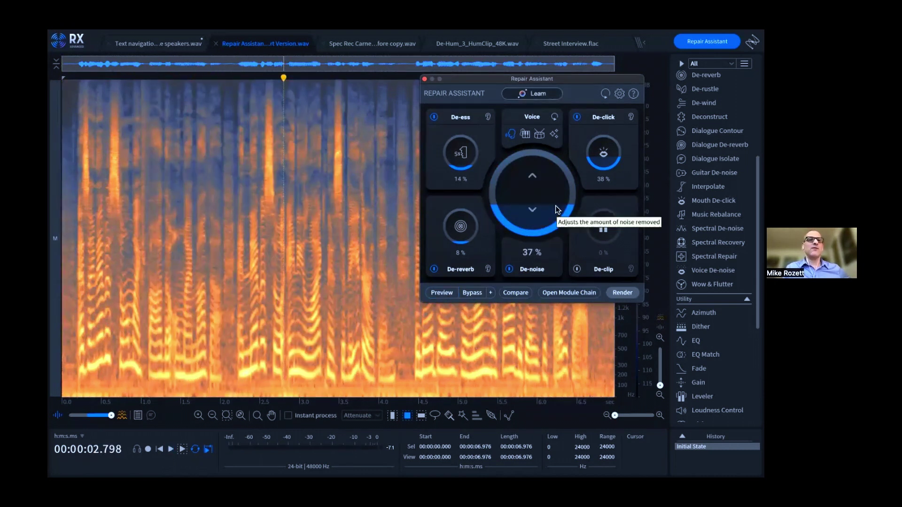
# - During preview, try De-click at 88% and De-ess at 66%, settle on 30% and 27%, and stop playback
pyautogui.click(441, 294)
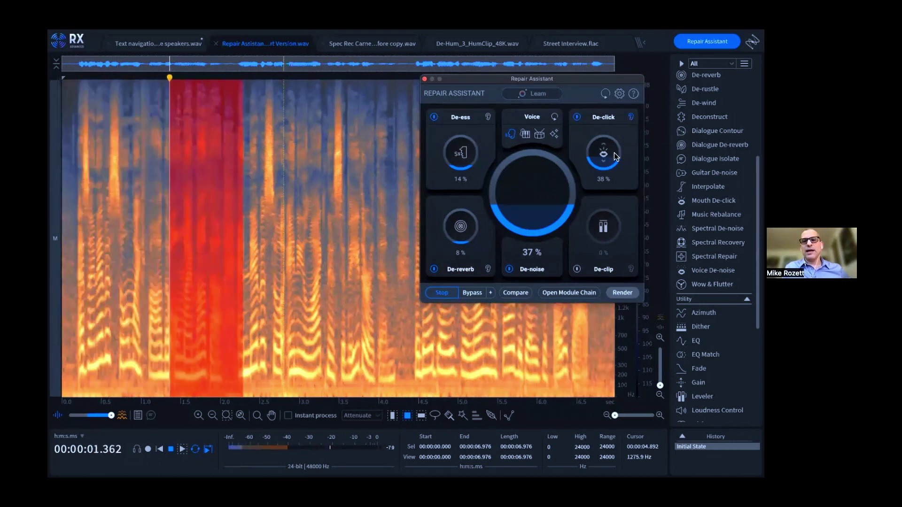
pyautogui.moveTo(612, 159); pyautogui.dragTo(606, 96)
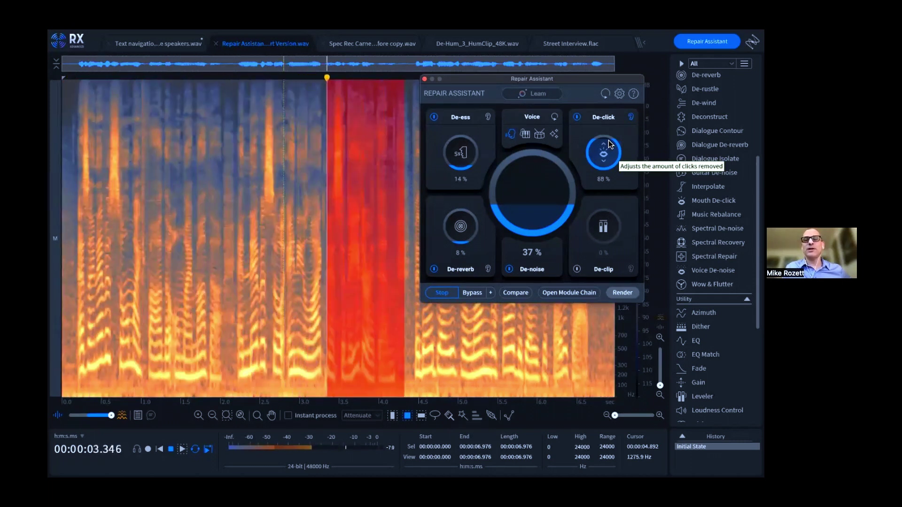
pyautogui.moveTo(607, 140); pyautogui.dragTo(596, 212)
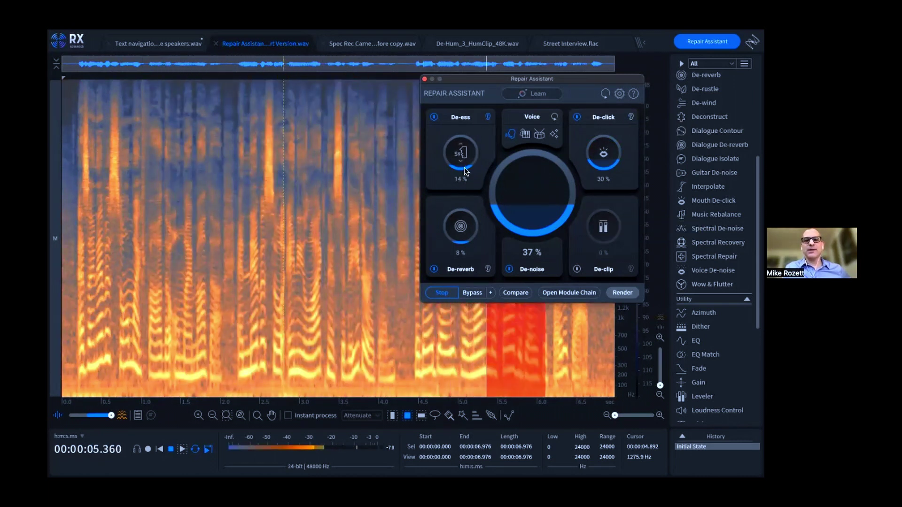
pyautogui.moveTo(465, 168); pyautogui.dragTo(460, 102)
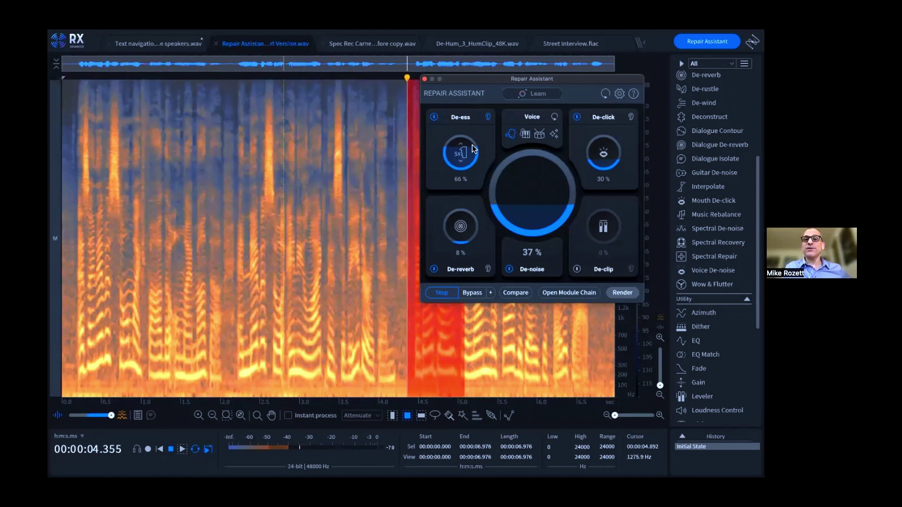
pyautogui.moveTo(472, 149); pyautogui.dragTo(470, 195)
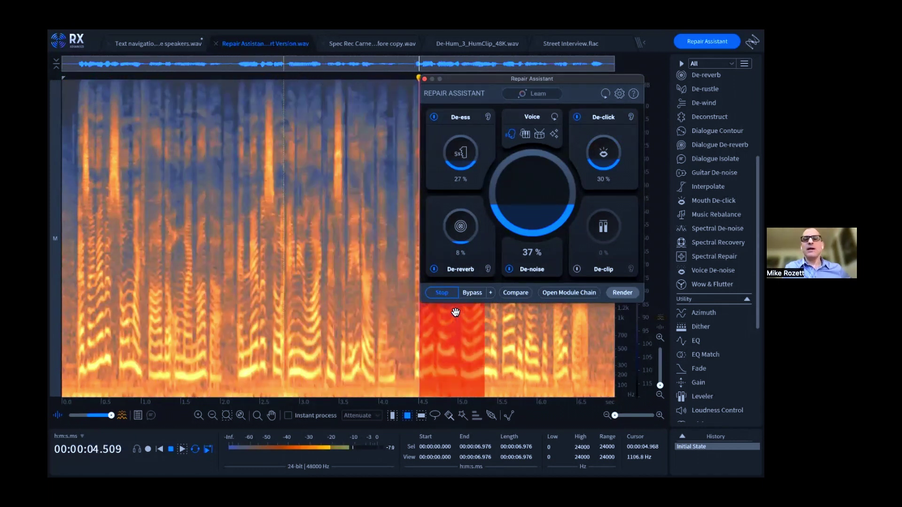
pyautogui.click(443, 291)
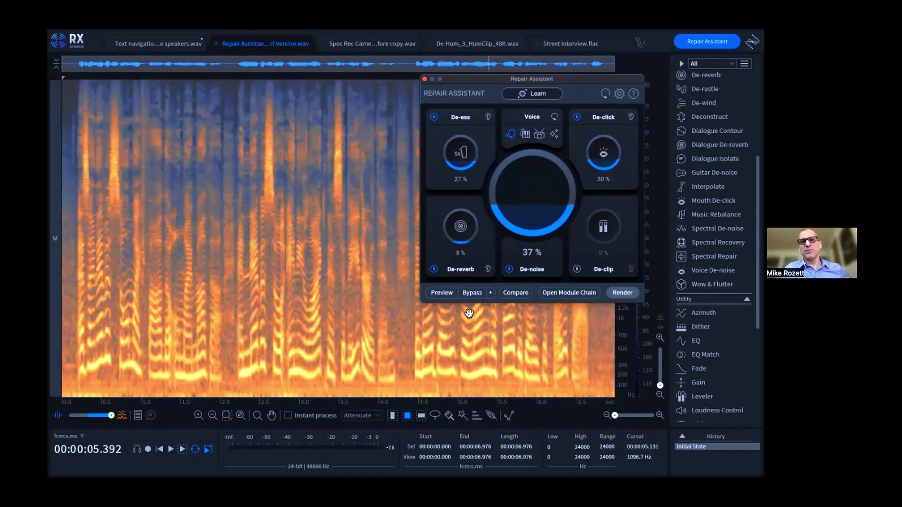
# - Open the assistant's repairs as a Module Chain to review the modules and their order, and close it
pyautogui.click(568, 292)
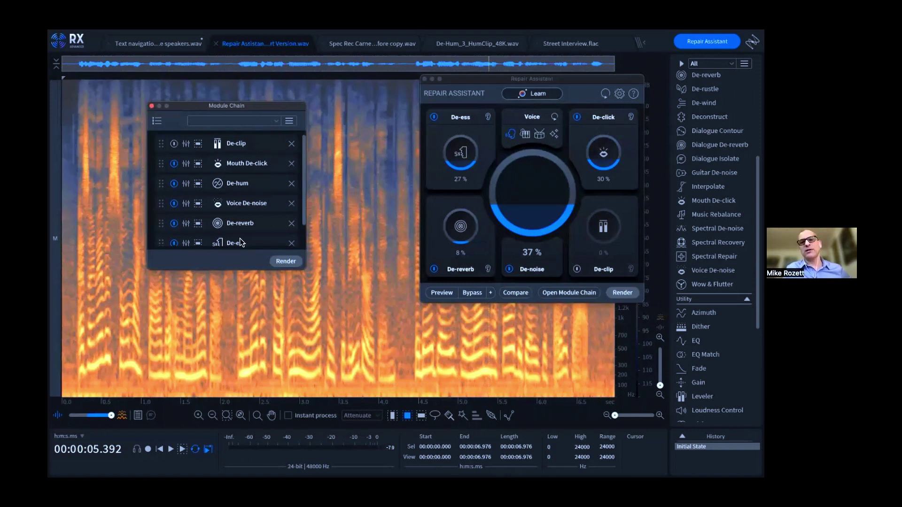
pyautogui.click(151, 106)
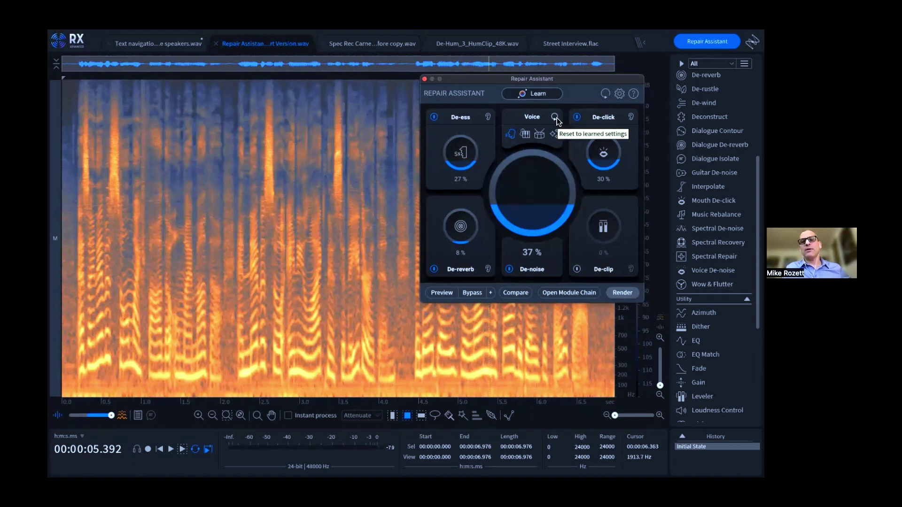
# - Reset the Voice controls to their learned settings, and reset the whole Repair Assistant
pyautogui.moveTo(516, 174)
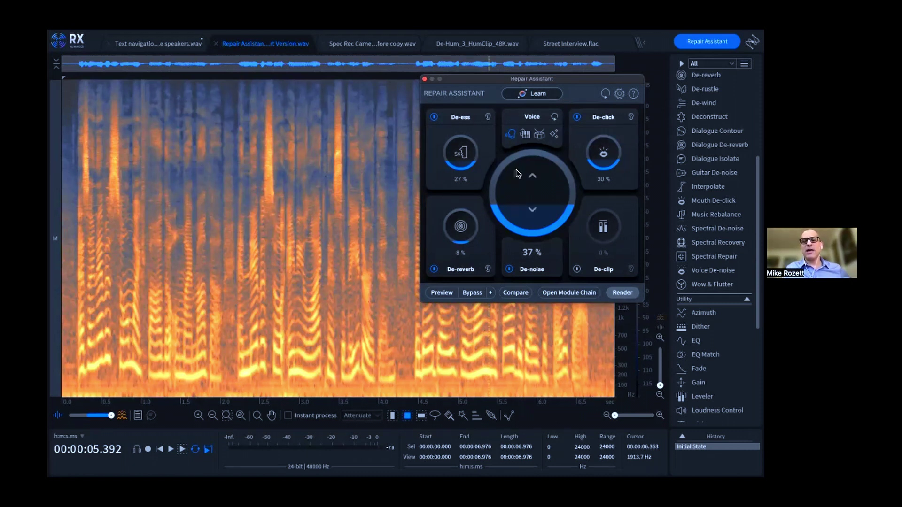
pyautogui.click(555, 117)
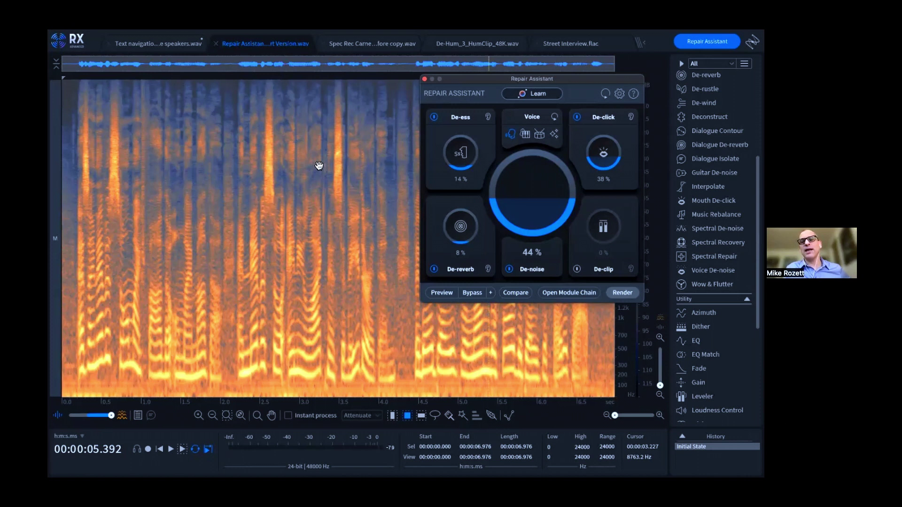
pyautogui.click(605, 94)
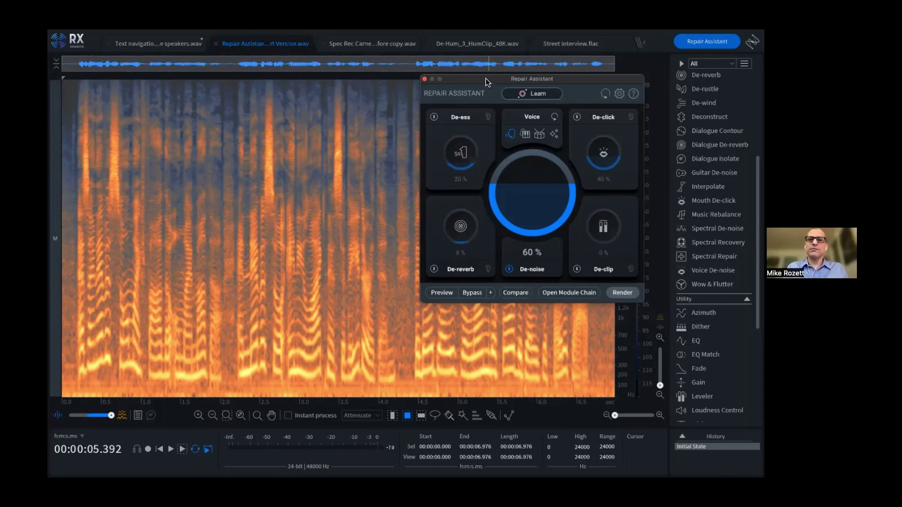
# - Clear the selection, return the playhead to the start and have Repair Assistant learn the Voice settings again
pyautogui.moveTo(478, 89); pyautogui.dragTo(470, 100)
pyautogui.click(274, 211)
pyautogui.click(274, 211)
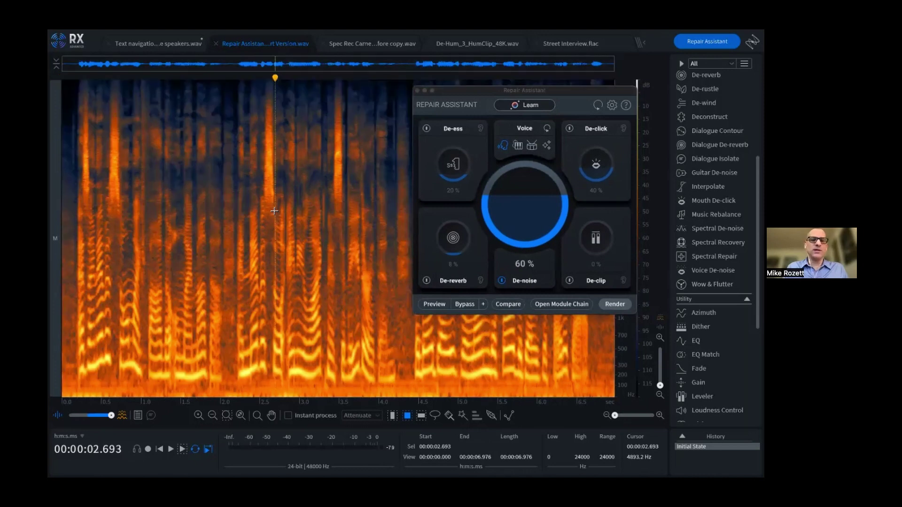
pyautogui.press('Home')
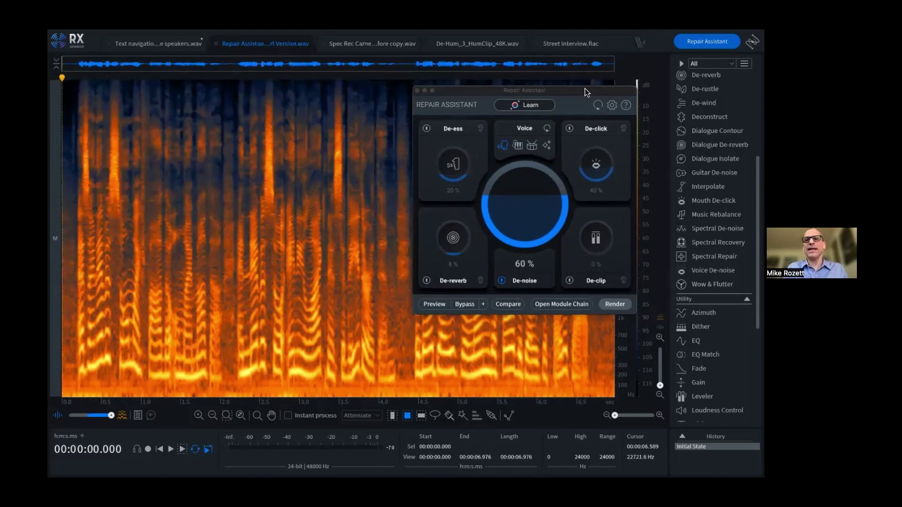
pyautogui.moveTo(583, 90); pyautogui.dragTo(591, 76)
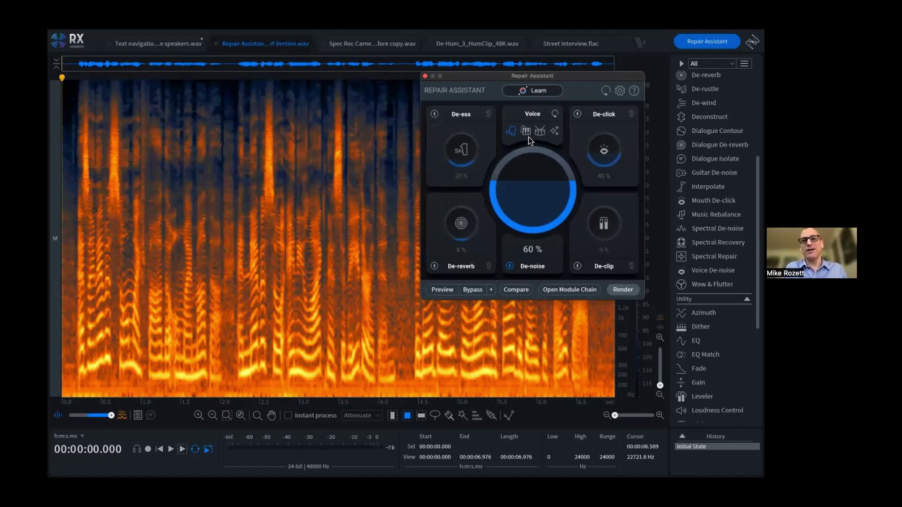
pyautogui.click(533, 92)
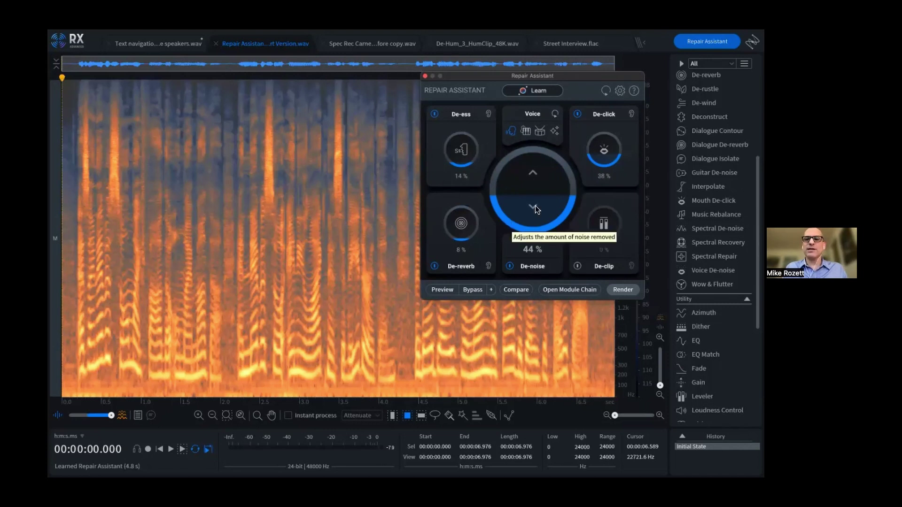
# - Set De-noise to 59%, De-click to 40% and De-ess to 22%, and preview the result
pyautogui.moveTo(549, 193); pyautogui.dragTo(549, 173)
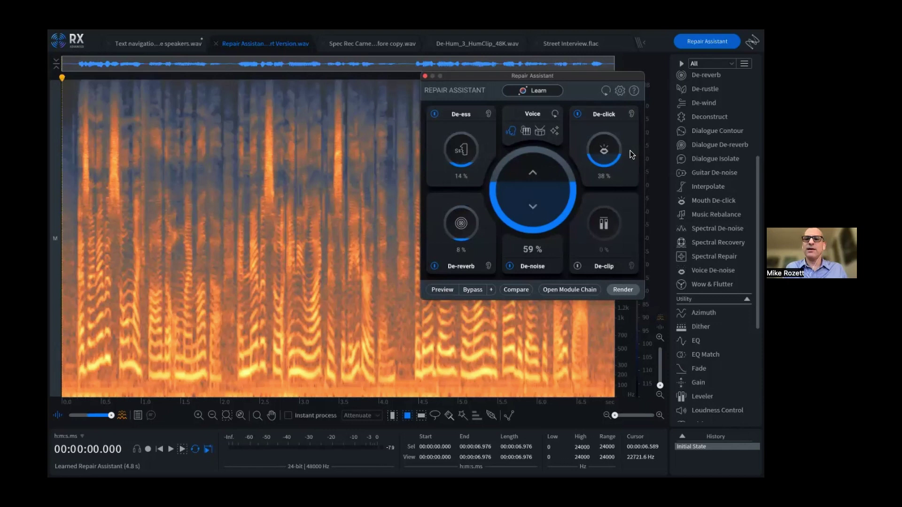
pyautogui.moveTo(613, 154); pyautogui.dragTo(613, 151)
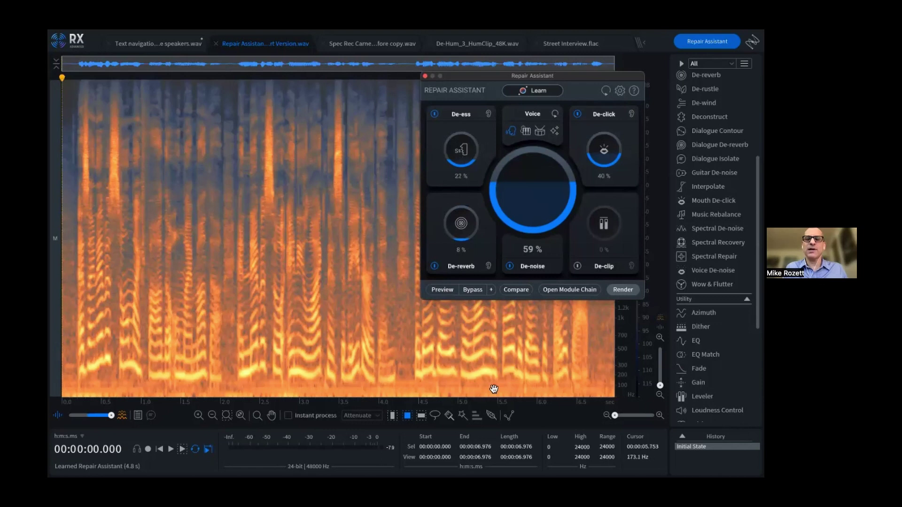
pyautogui.click(442, 289)
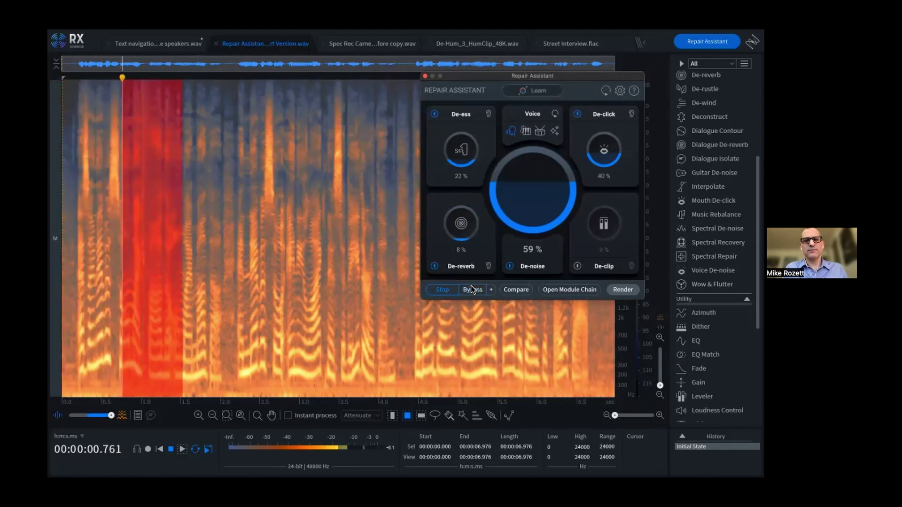
pyautogui.click(442, 290)
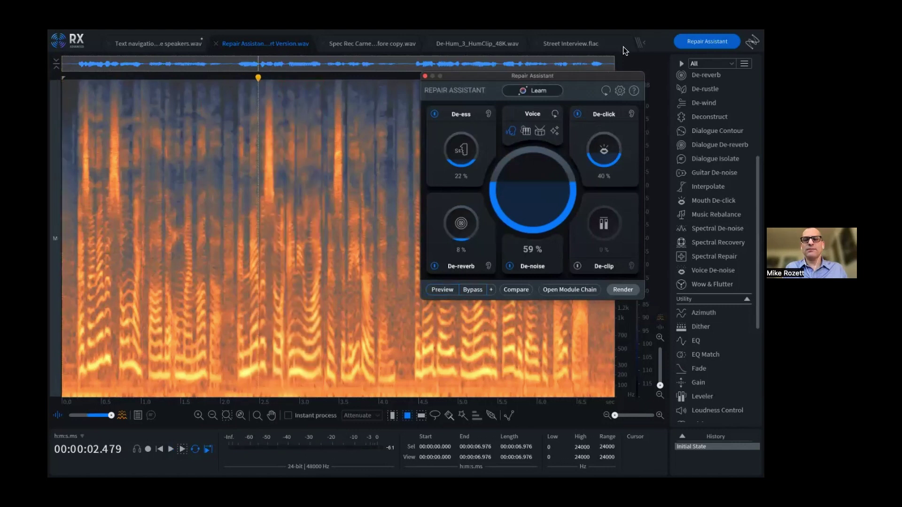
# - Restore the learned Voice settings and preview the clip, switching bypass on and off to compare with the original
pyautogui.click(553, 116)
pyautogui.click(442, 294)
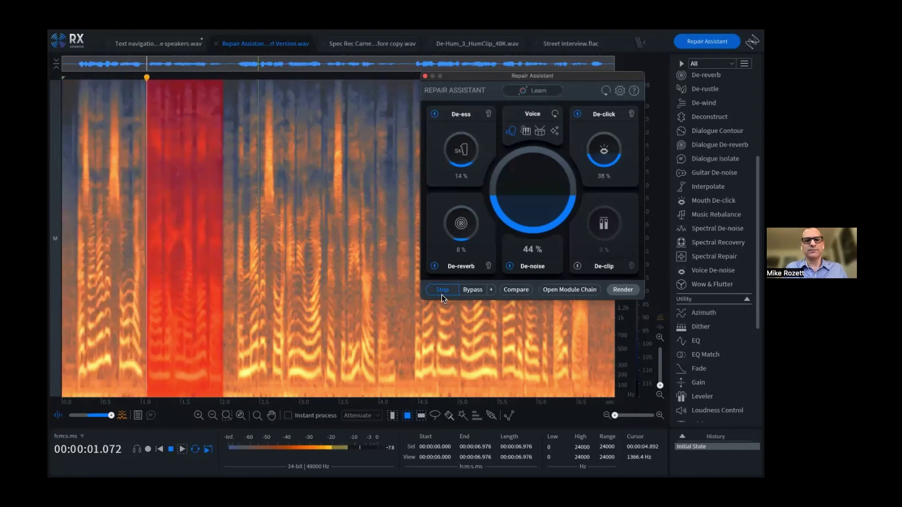
pyautogui.click(470, 293)
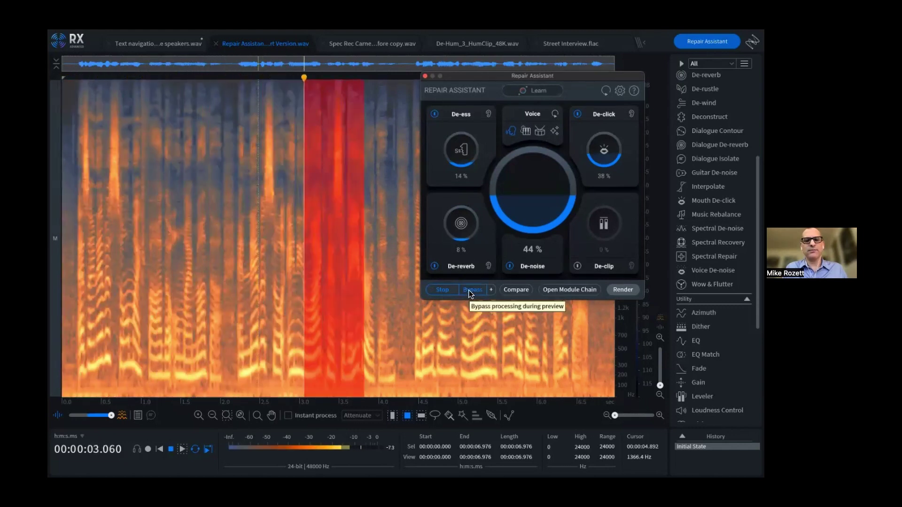
pyautogui.click(470, 294)
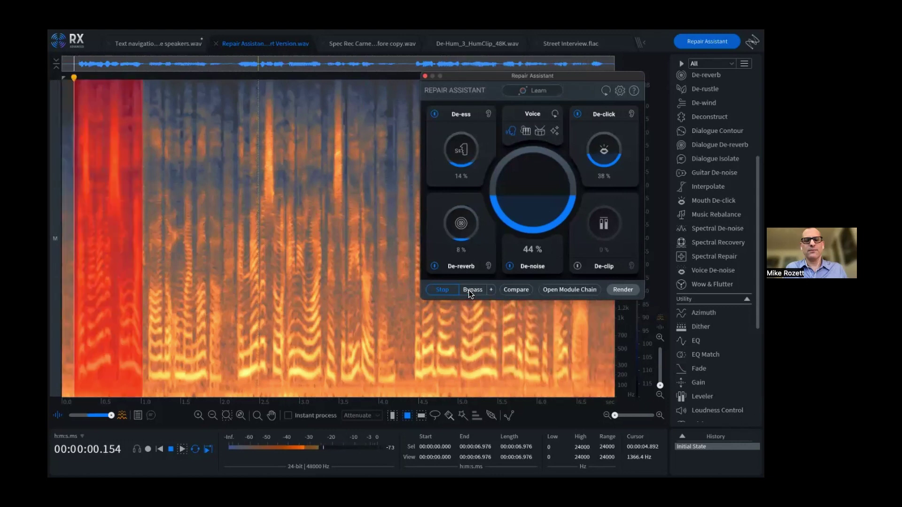
pyautogui.click(472, 294)
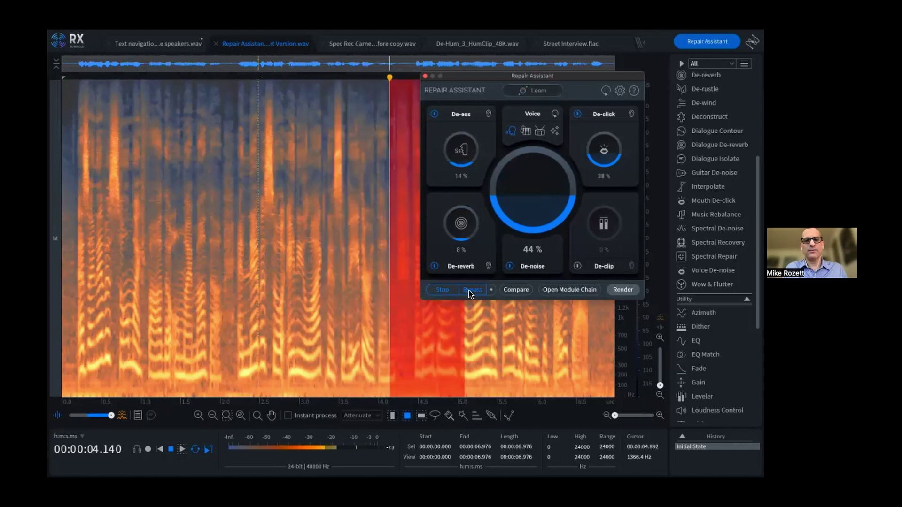
pyautogui.click(471, 290)
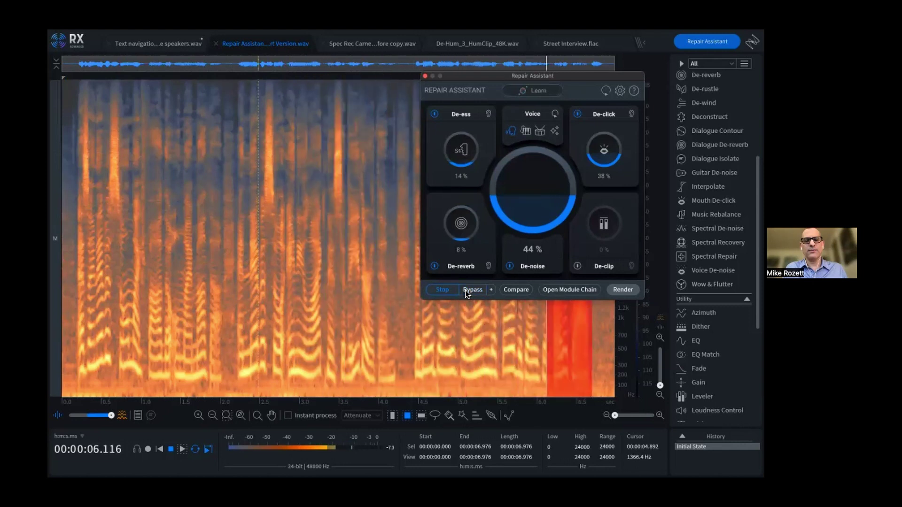
pyautogui.click(444, 290)
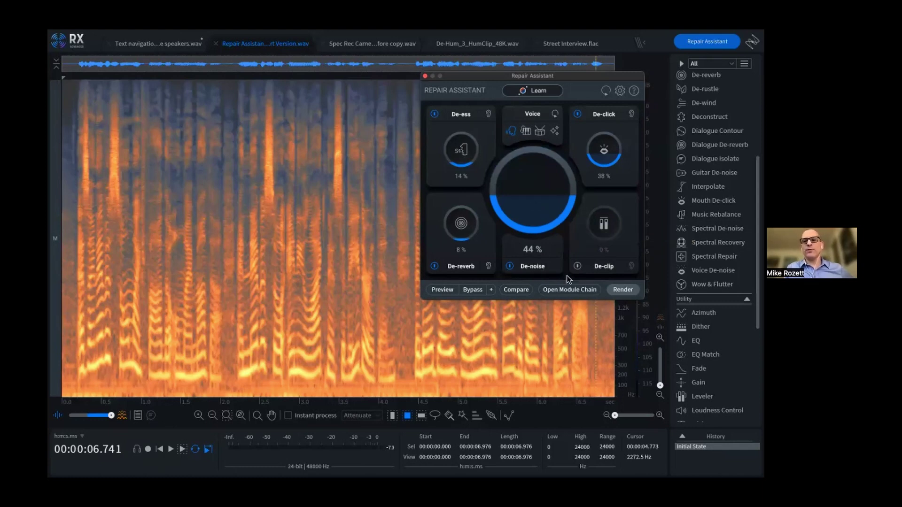
# - Open the learned repairs as a Module Chain and try the reorder handle of its De-clip module
pyautogui.click(566, 290)
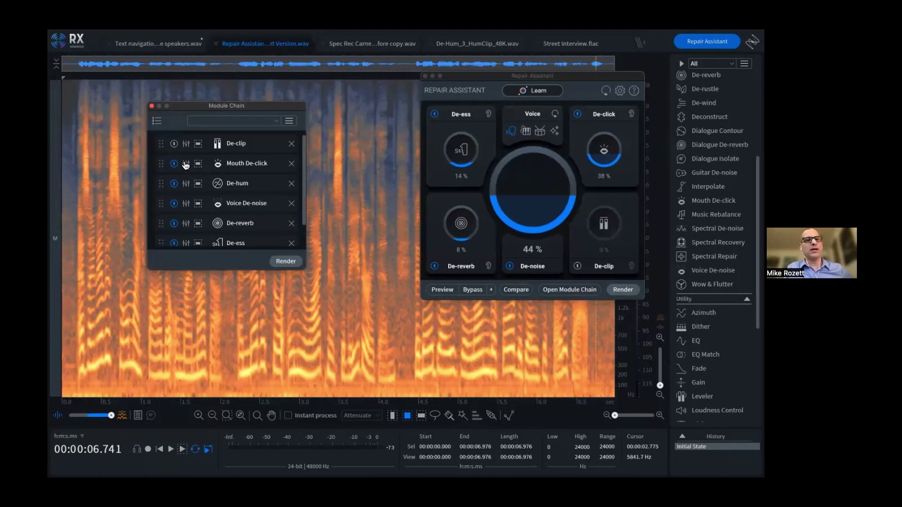
pyautogui.moveTo(160, 144)
pyautogui.mouseDown()
pyautogui.moveTo(161, 184)
pyautogui.moveTo(161, 144)
pyautogui.mouseUp()
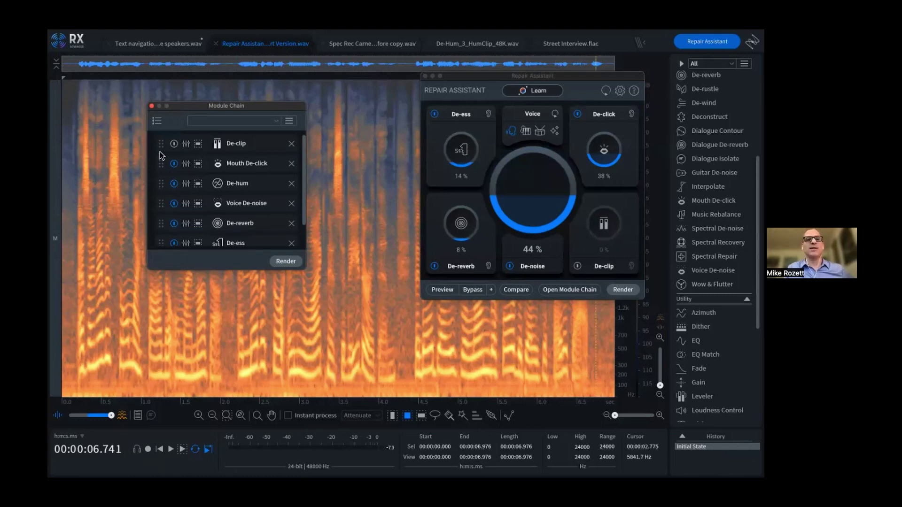
# - Close the Module Chain and Repair Assistant windows and clear the selection on the dialogue clip
pyautogui.click(151, 106)
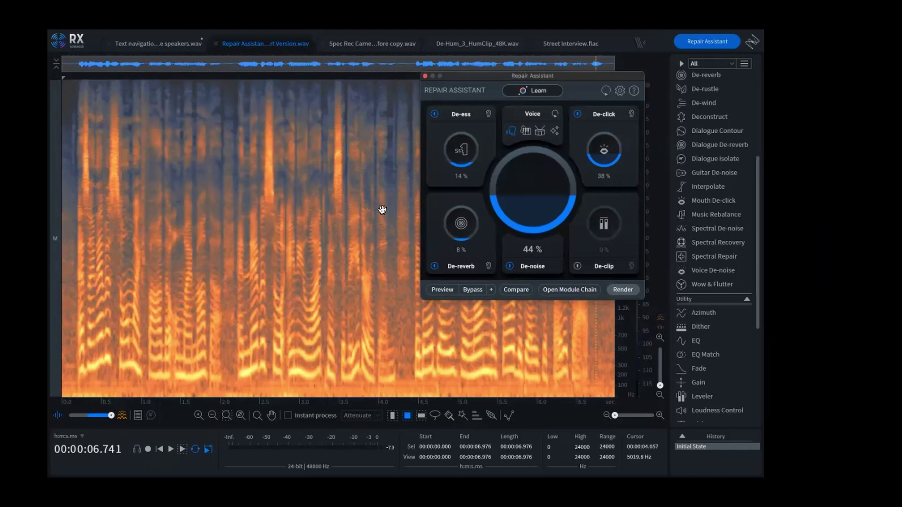
pyautogui.click(425, 76)
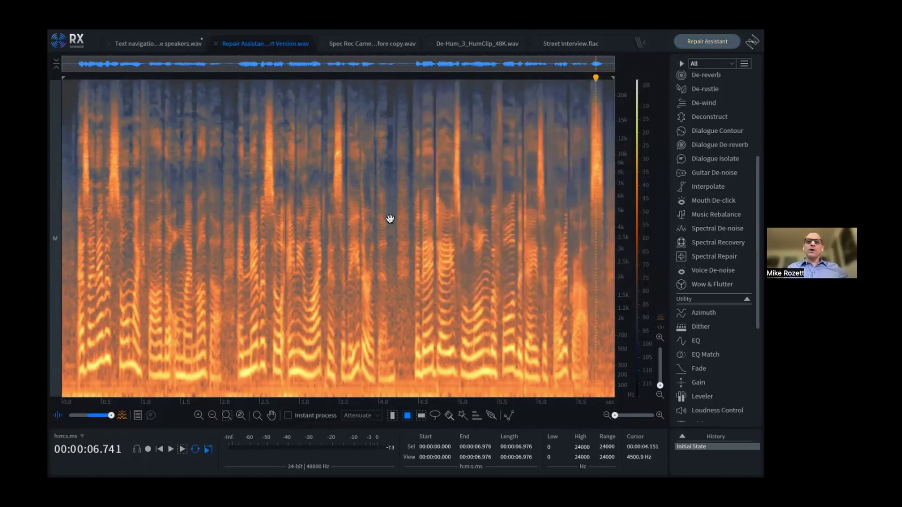
pyautogui.press('super+d')
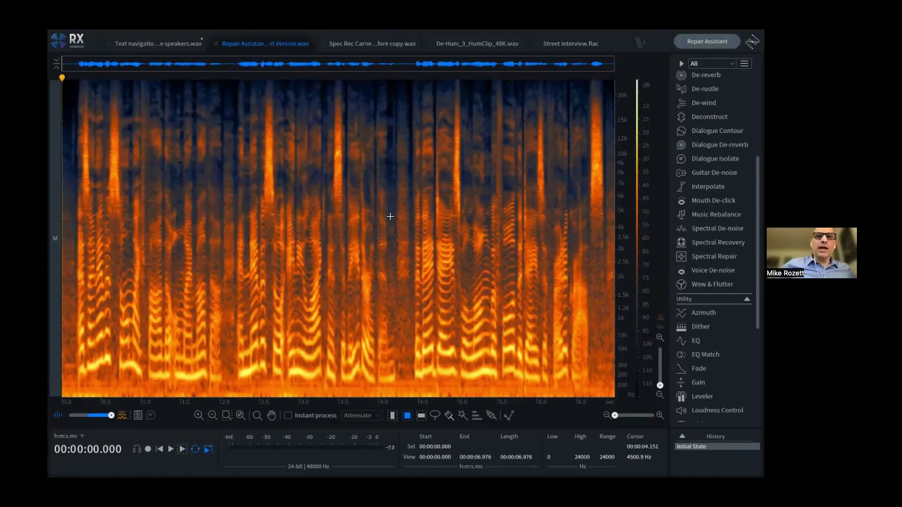
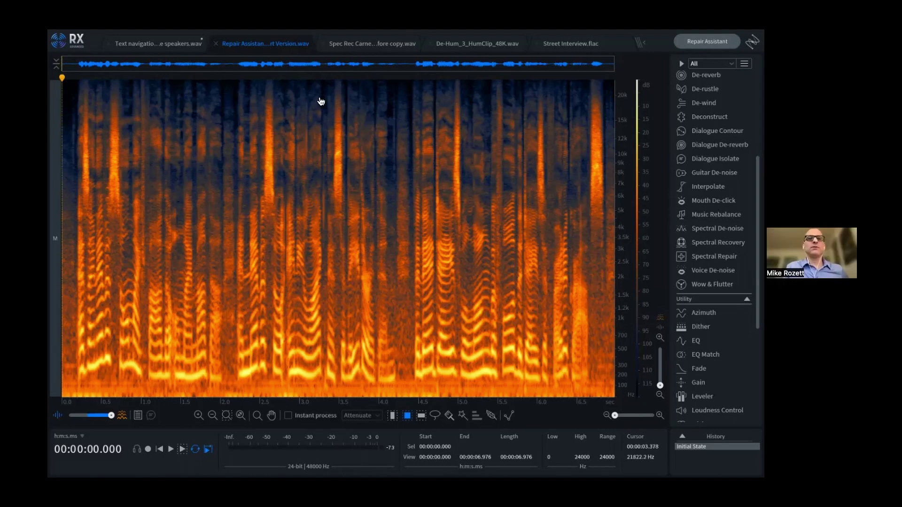
# - Switch to the band-limited Spec Rec recording, play part of it and return the playhead to the start
pyautogui.click(363, 43)
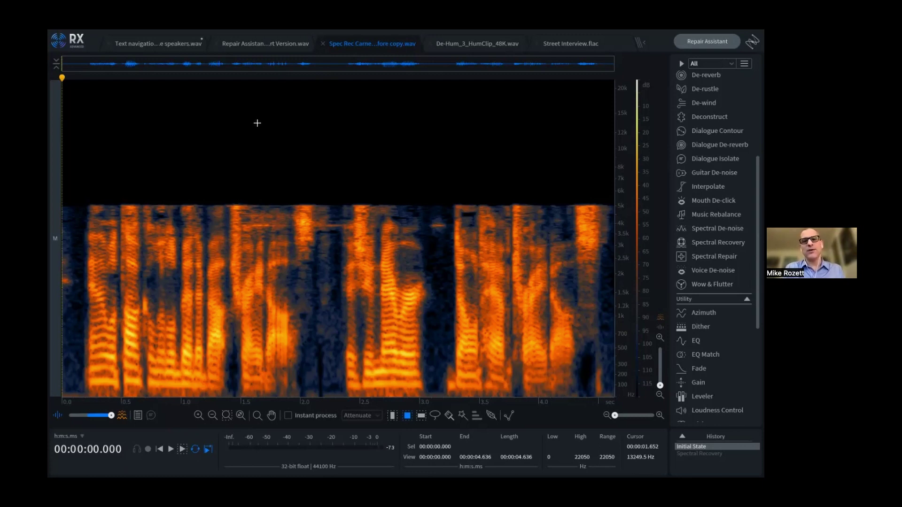
pyautogui.press('space')
pyautogui.press('space')
pyautogui.press('space')
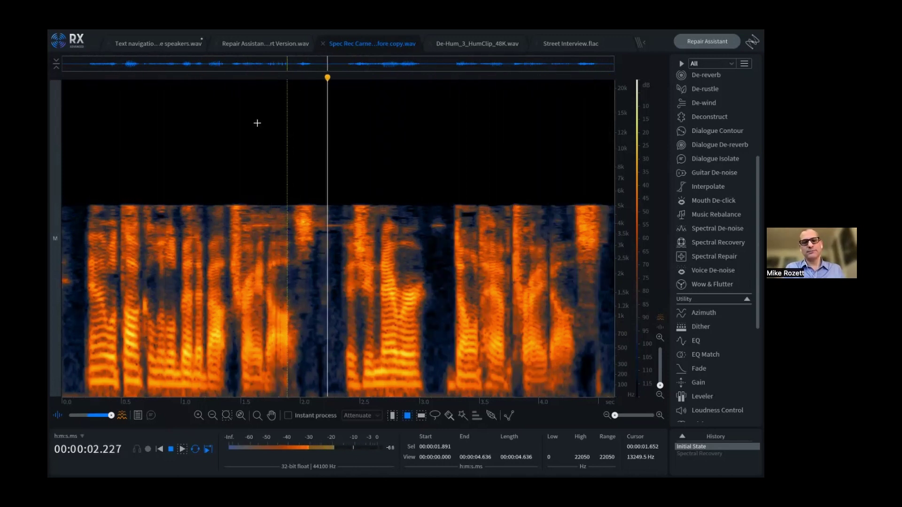
pyautogui.press('space')
pyautogui.press('Home')
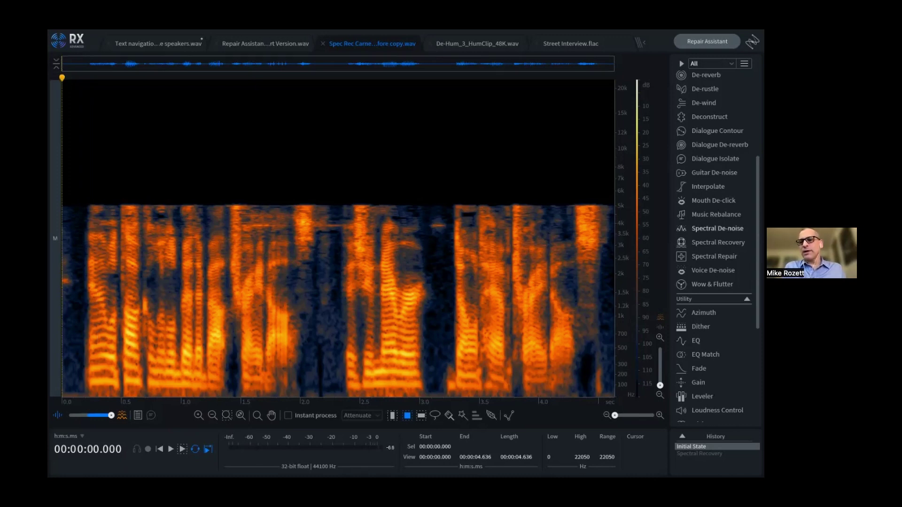
# - Open Spectral Recovery for the Spec Rec clip and have it learn the cutoff frequencies with Spectral patching enabled
pyautogui.click(716, 242)
pyautogui.moveTo(661, 82); pyautogui.dragTo(669, 51)
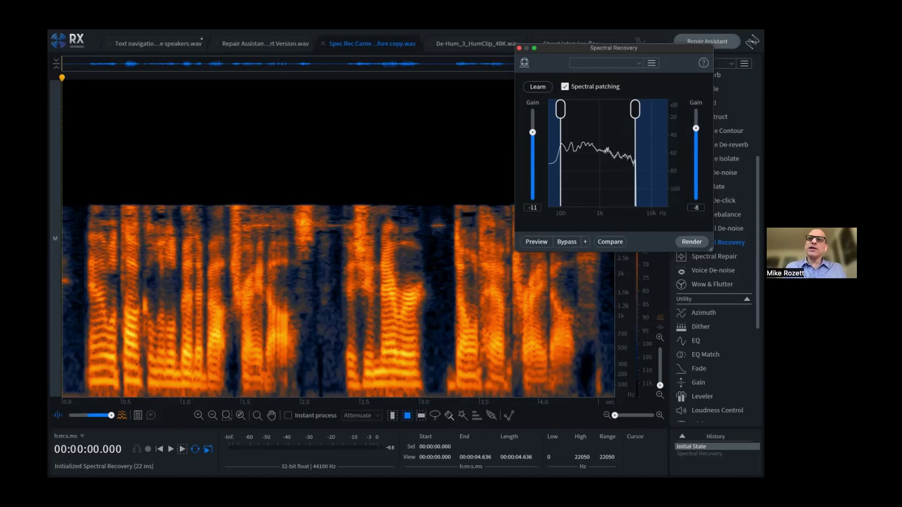
pyautogui.moveTo(661, 46); pyautogui.dragTo(653, 50)
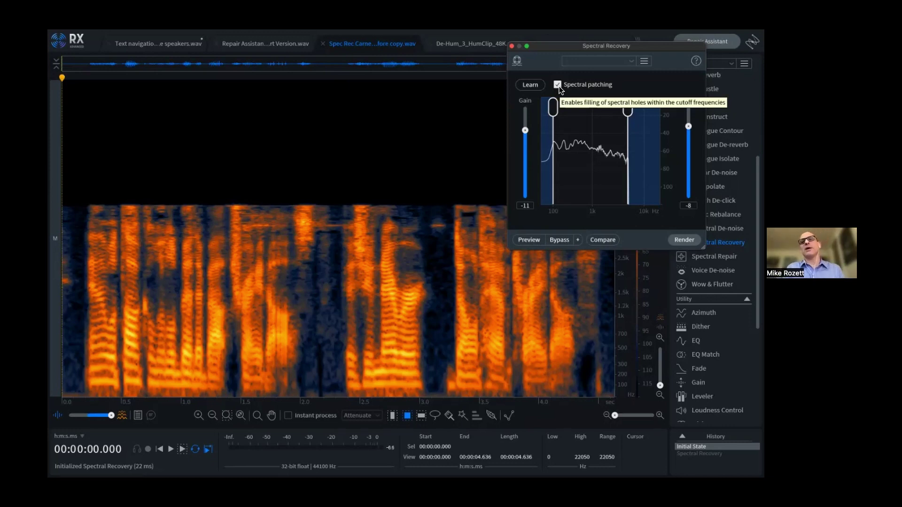
pyautogui.click(530, 85)
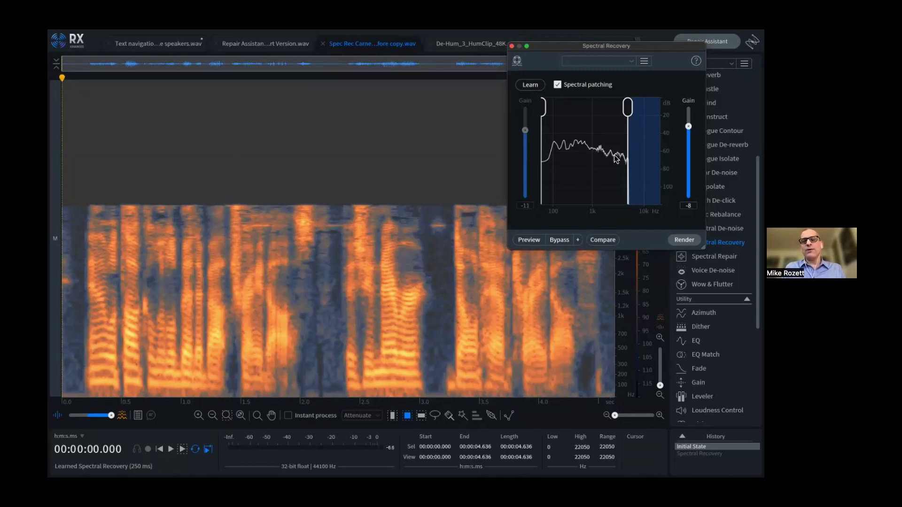
pyautogui.click(530, 86)
# - Add the learned Spectral Recovery settings to Compare Settings and audition them against the original audio
pyautogui.click(609, 241)
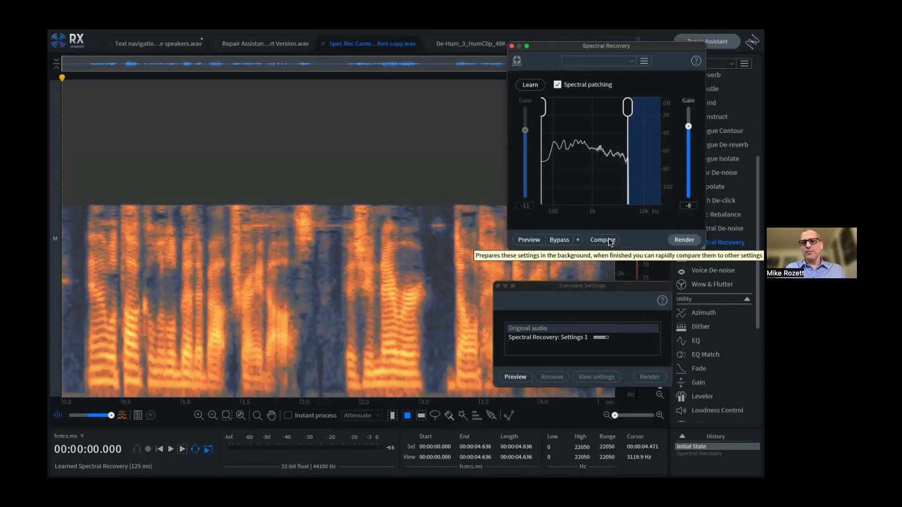
pyautogui.click(532, 326)
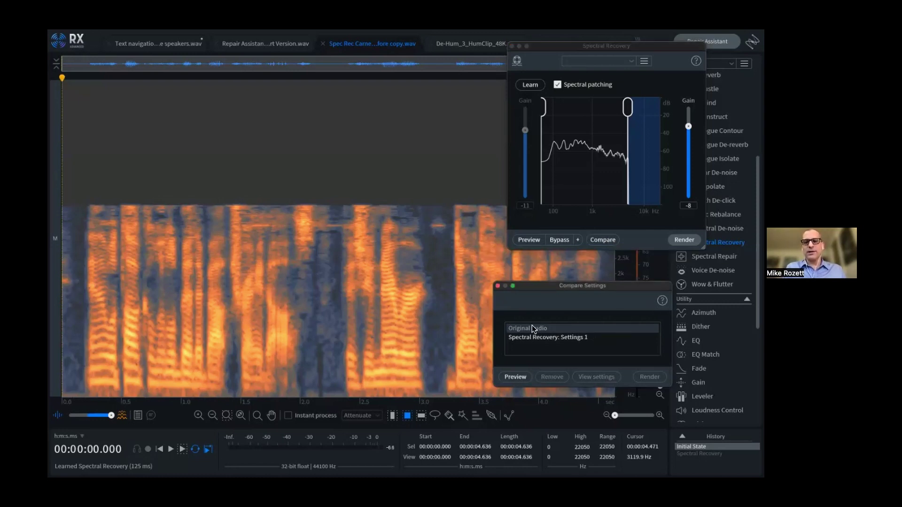
pyautogui.press('space')
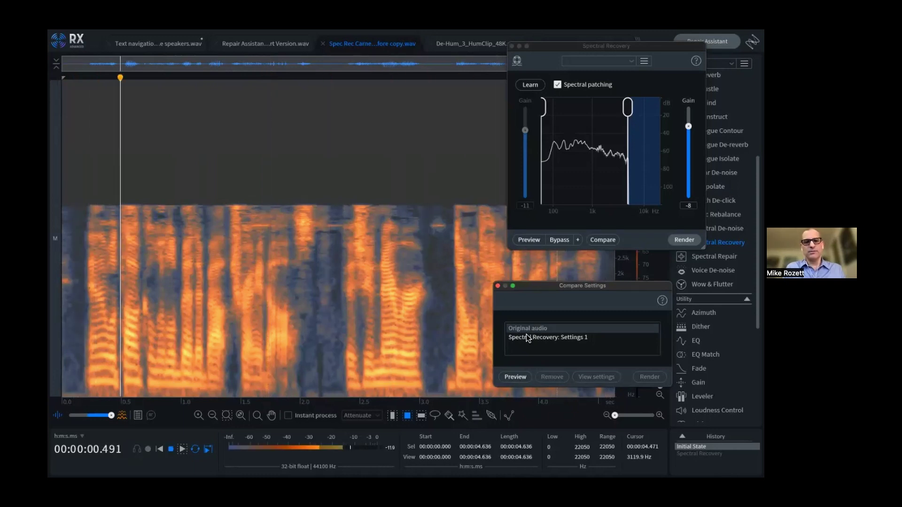
pyautogui.click(550, 338)
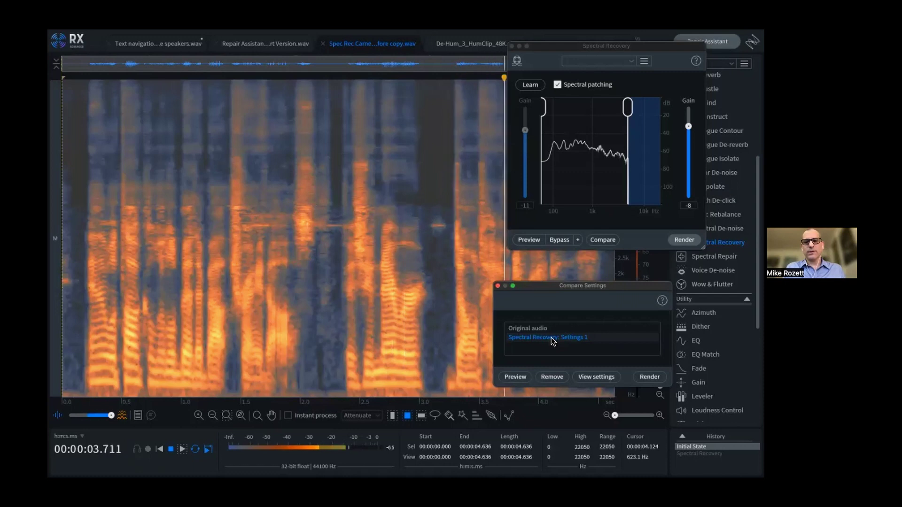
pyautogui.click(542, 330)
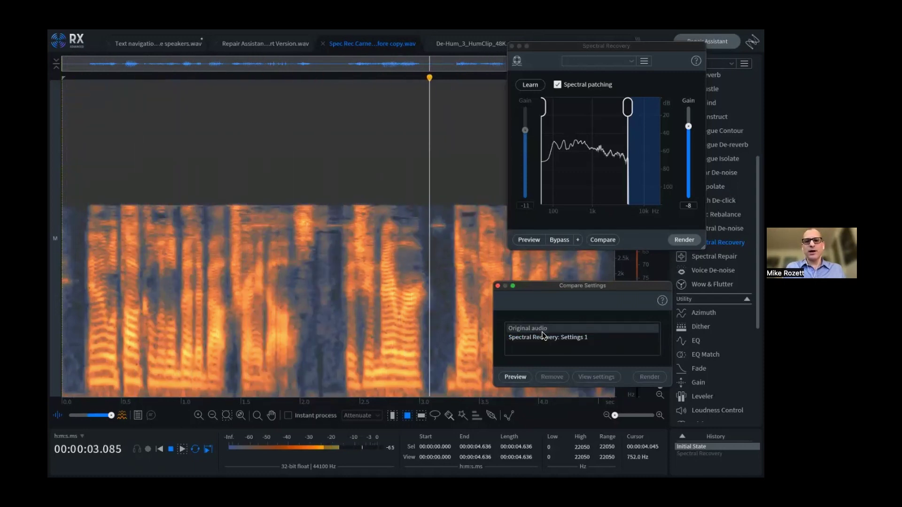
pyautogui.click(537, 338)
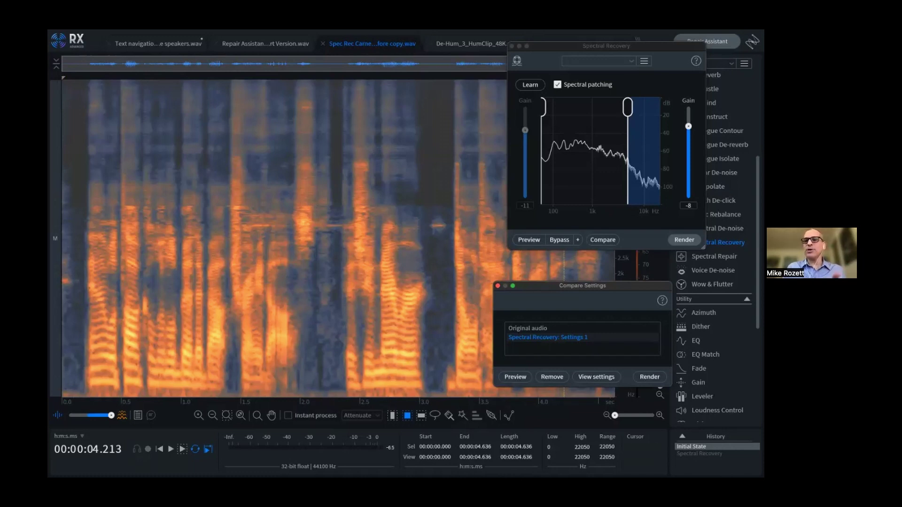
# - Set the high-frequency gain to -9, raise the lower cutoff to just under 100 Hz and set the low-frequency gain to -14
pyautogui.moveTo(688, 126); pyautogui.dragTo(688, 111)
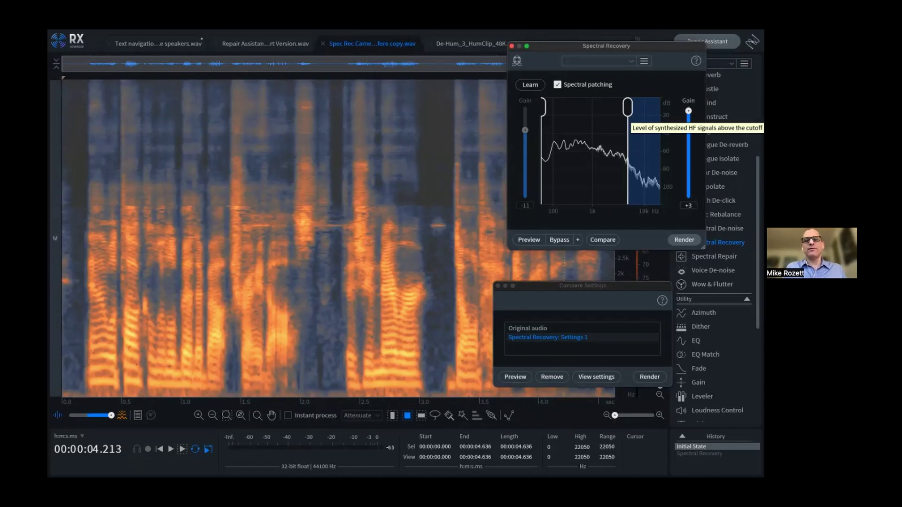
pyautogui.moveTo(688, 111); pyautogui.dragTo(688, 127)
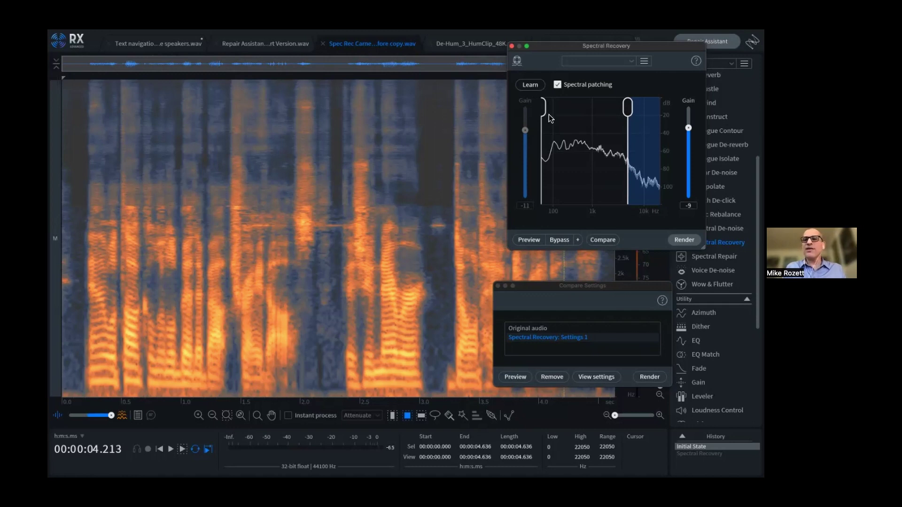
pyautogui.moveTo(546, 114); pyautogui.dragTo(552, 113)
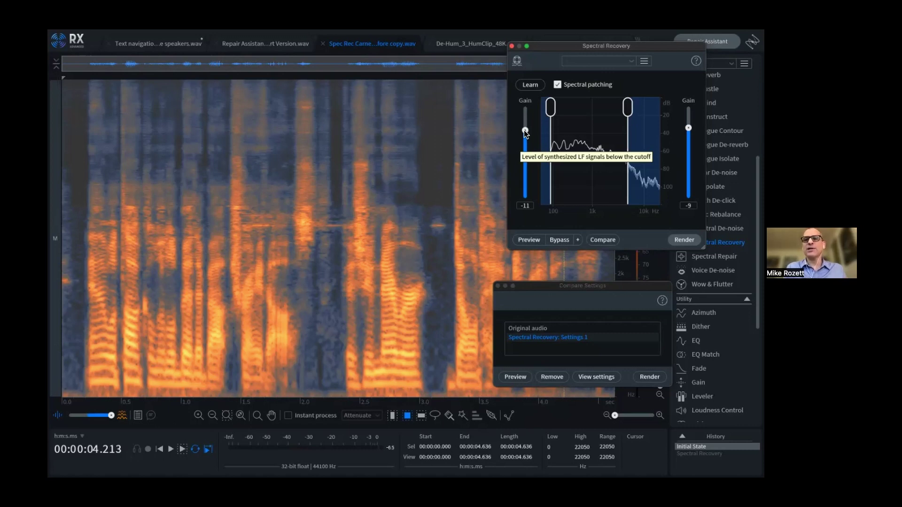
pyautogui.moveTo(525, 131); pyautogui.dragTo(525, 136)
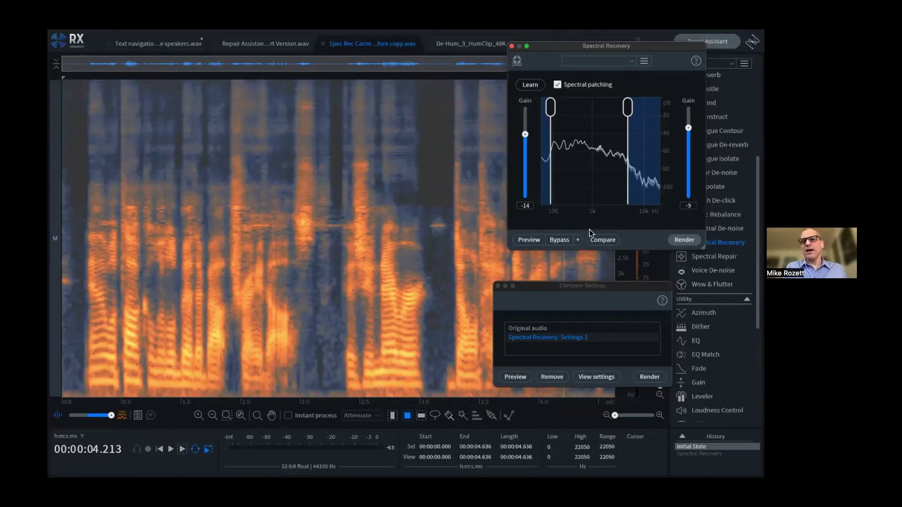
# - Add the adjusted recovery settings to the comparison and audition the original audio, Settings 2 and Settings 1 in turn
pyautogui.click(599, 240)
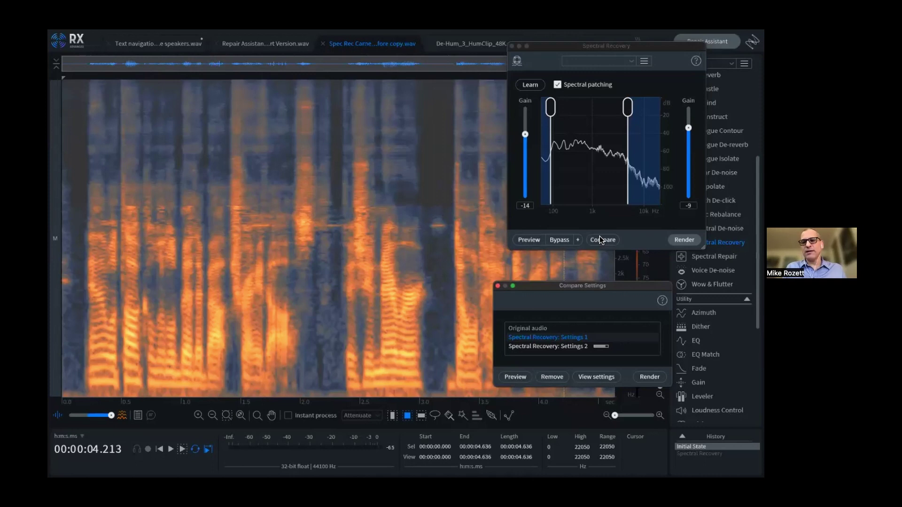
pyautogui.click(527, 329)
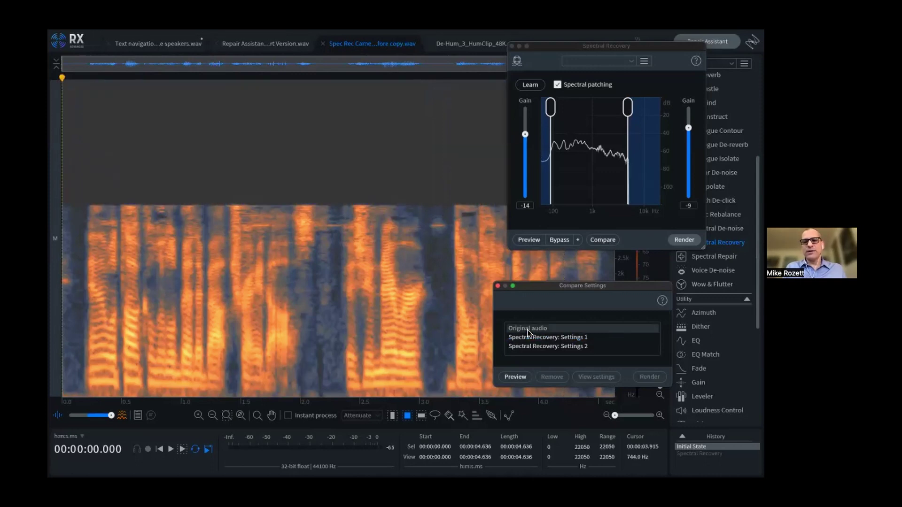
pyautogui.press('space')
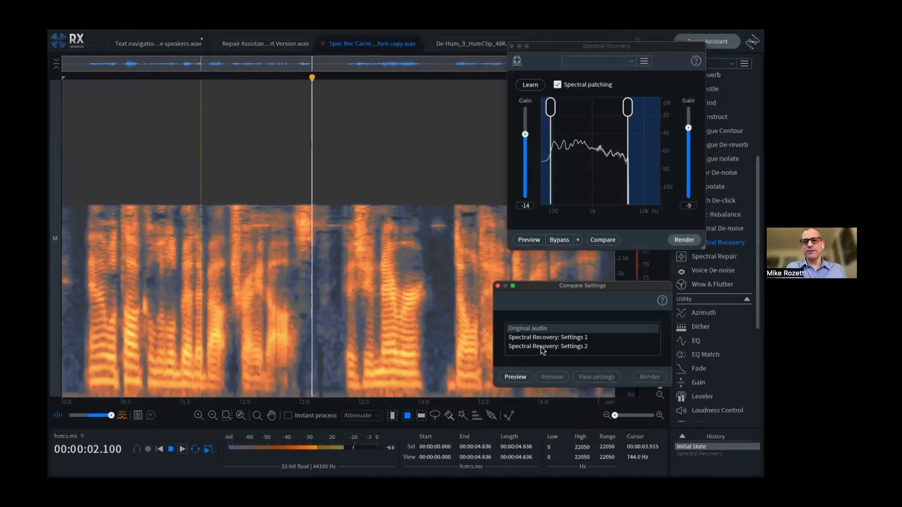
pyautogui.click(540, 347)
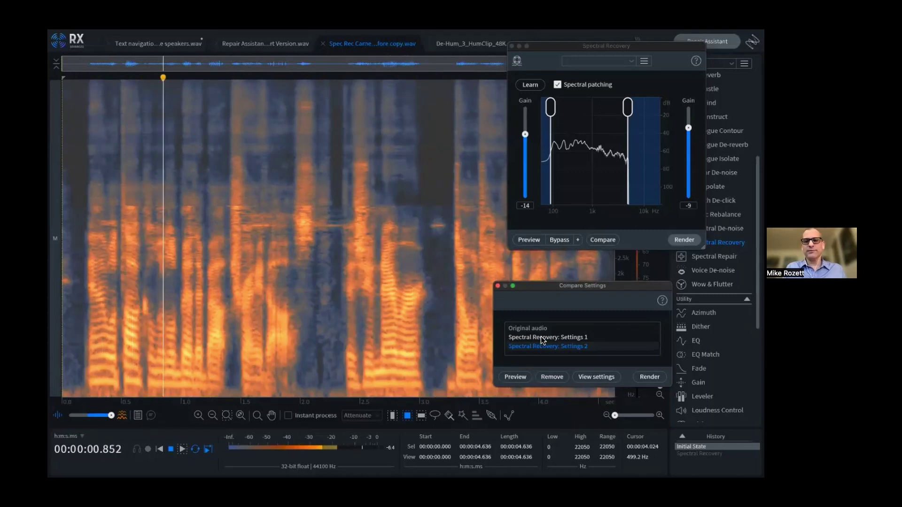
pyautogui.click(541, 338)
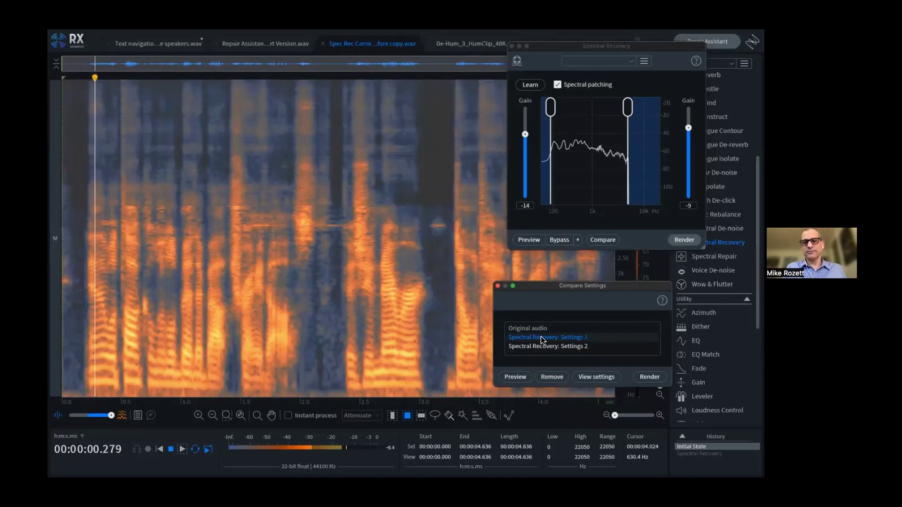
pyautogui.click(540, 345)
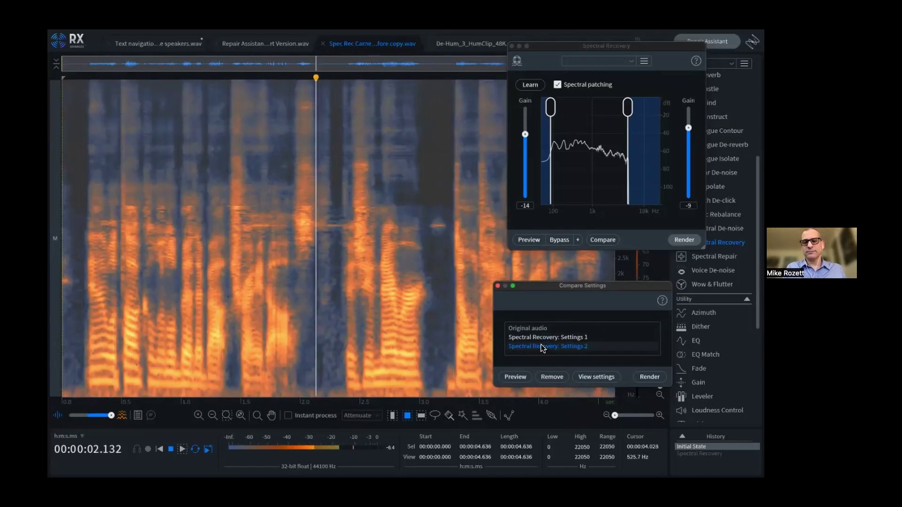
pyautogui.press('space')
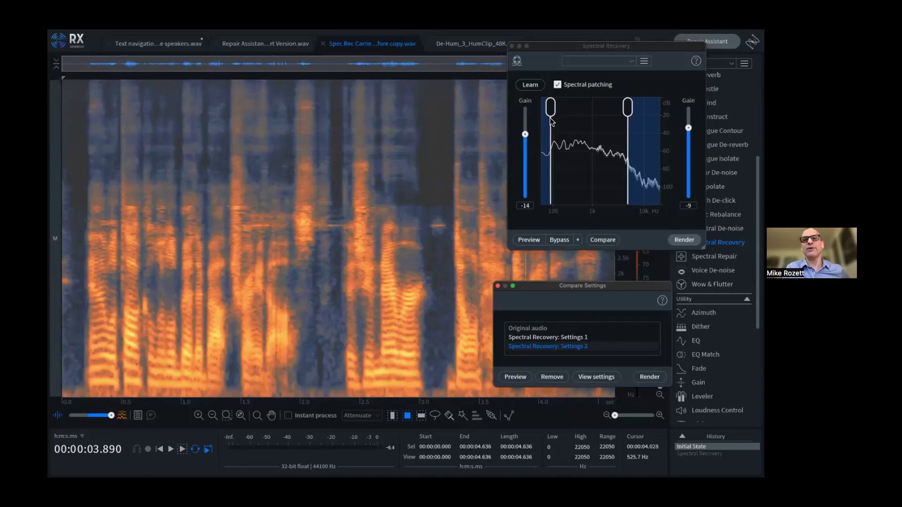
# - Fine-tune the lower cutoff to just under 100 Hz and close Spectral Recovery
pyautogui.moveTo(551, 117); pyautogui.dragTo(553, 116)
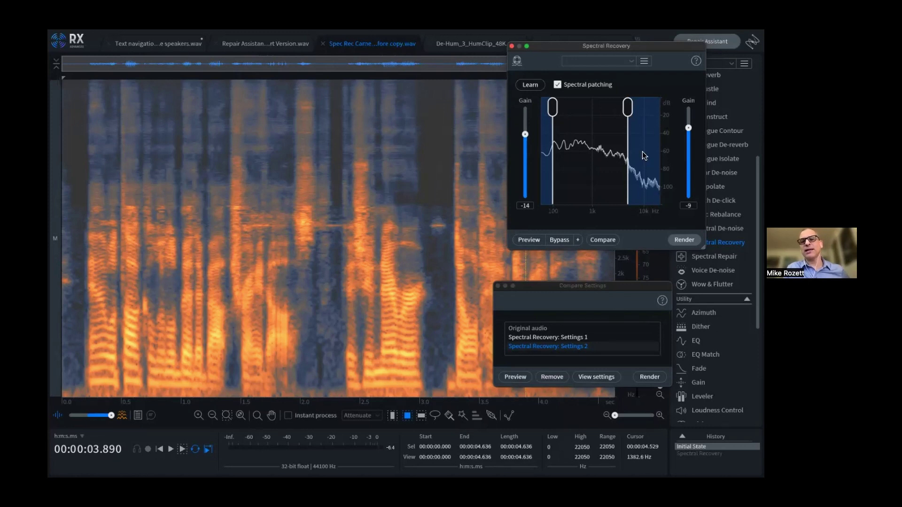
pyautogui.moveTo(551, 118)
pyautogui.moveTo(552, 118); pyautogui.dragTo(549, 119)
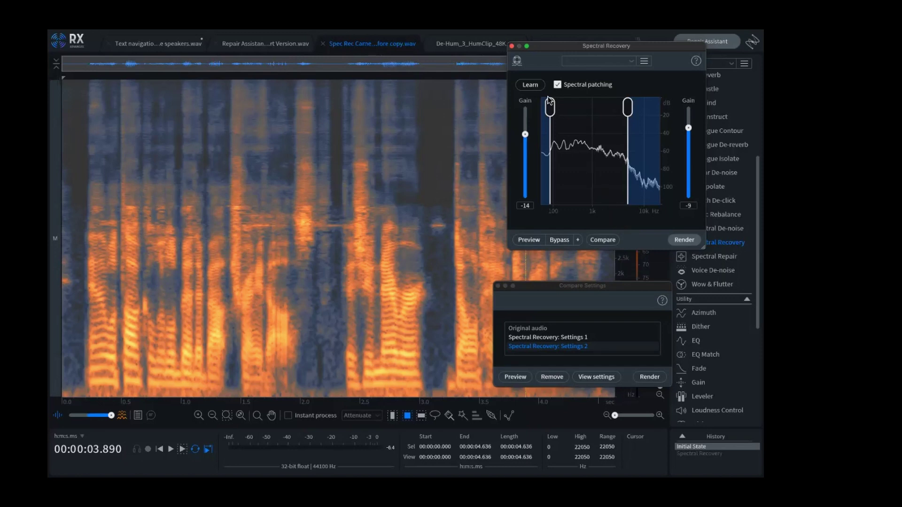
pyautogui.click(512, 46)
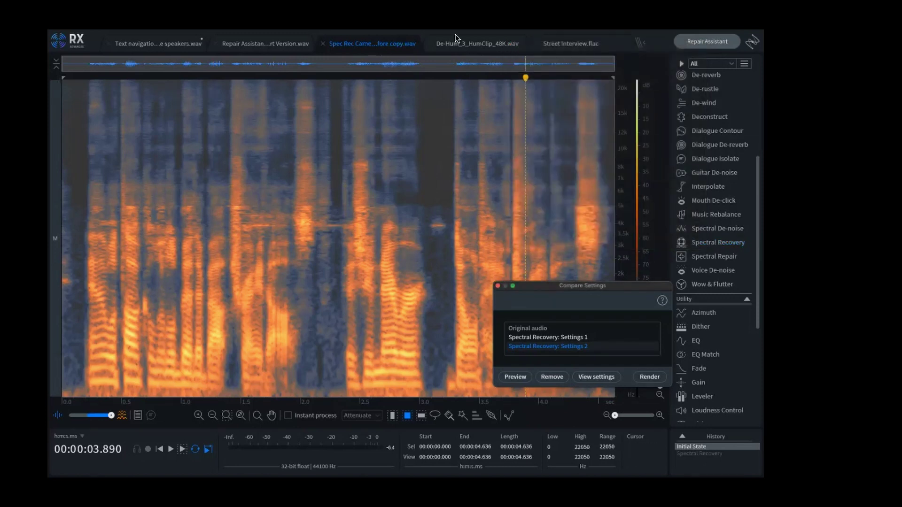
# - Switch to De-Hum_3_HumClip_48K.wav, open the De-hum module and set its Bands to 900
pyautogui.click(453, 46)
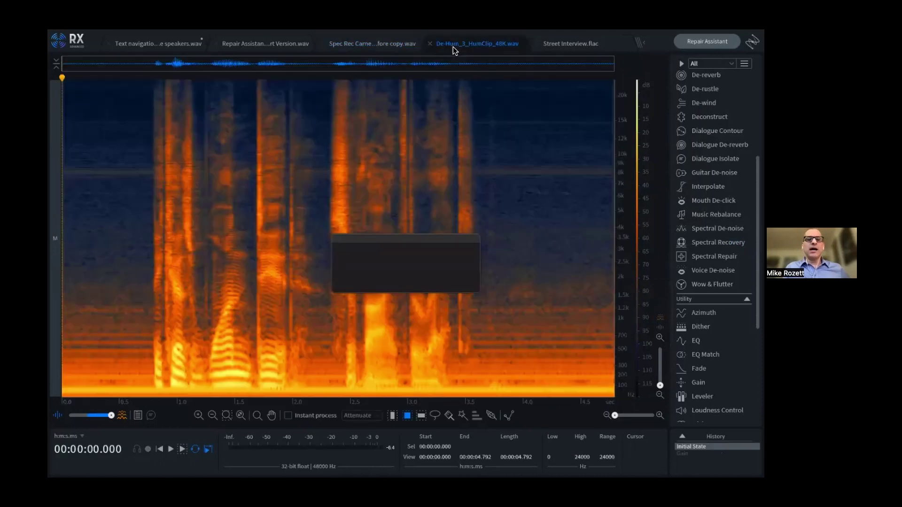
pyautogui.scroll(5, 714, 245)
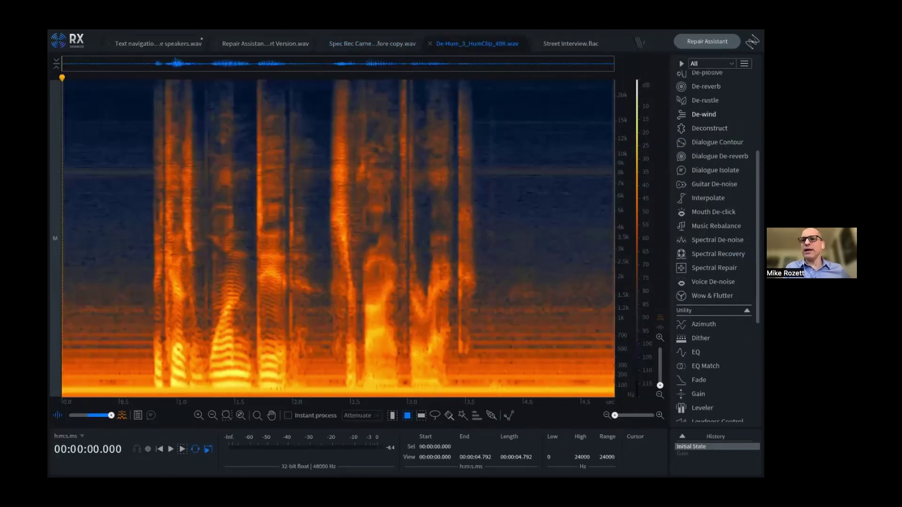
pyautogui.click(703, 117)
pyautogui.moveTo(662, 104); pyautogui.dragTo(680, 87)
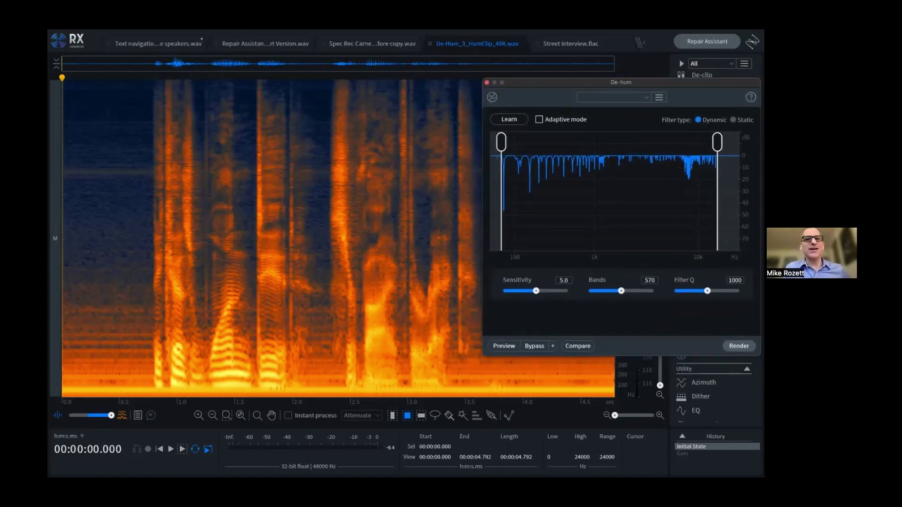
pyautogui.moveTo(663, 83); pyautogui.dragTo(459, 87)
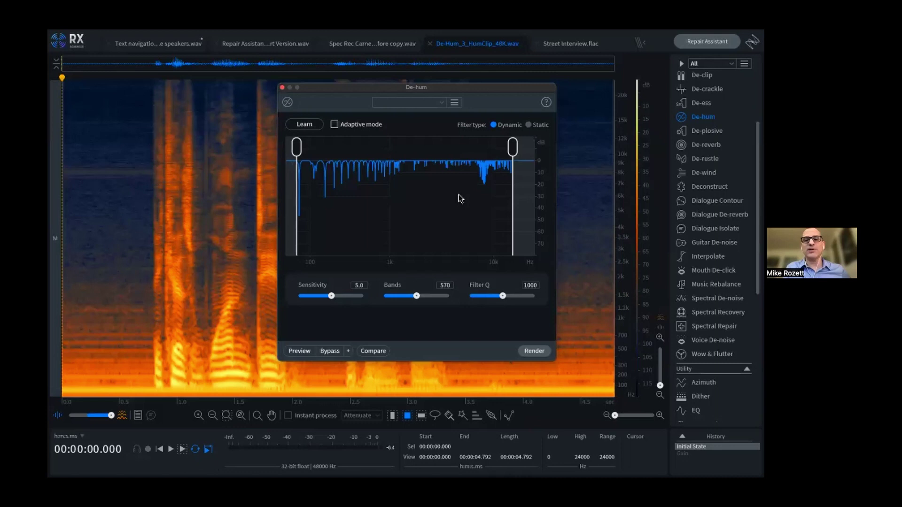
pyautogui.moveTo(416, 297); pyautogui.dragTo(441, 300)
pyautogui.moveTo(489, 91); pyautogui.dragTo(599, 84)
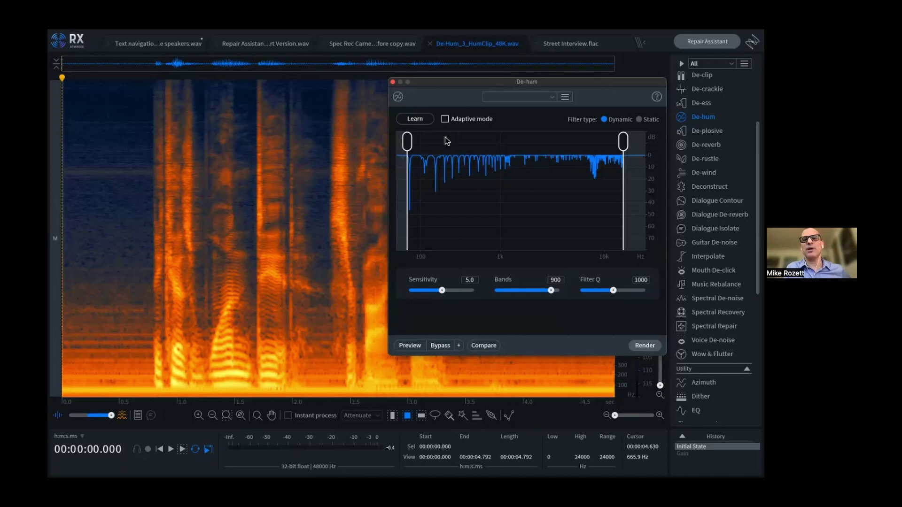
# - Select the entire hum clip, enable Adaptive mode in De-hum and render the hum removal
pyautogui.doubleClick(298, 221)
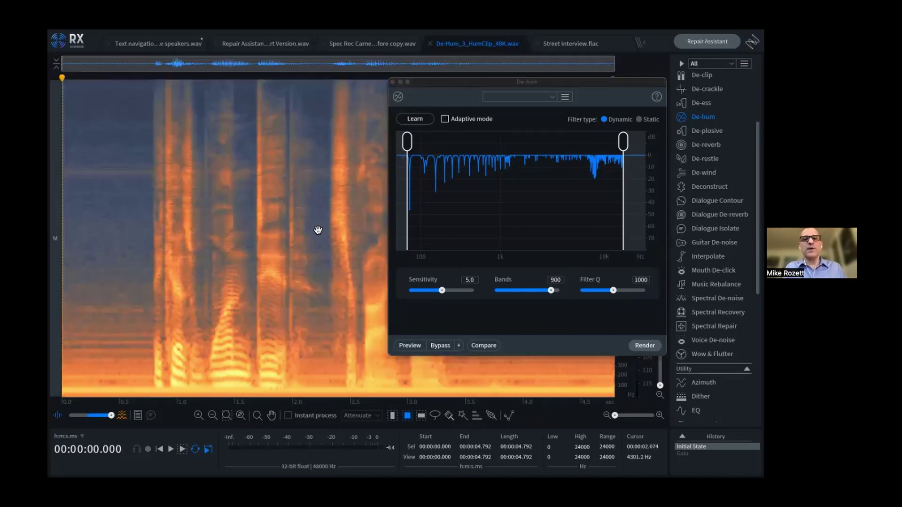
pyautogui.click(445, 119)
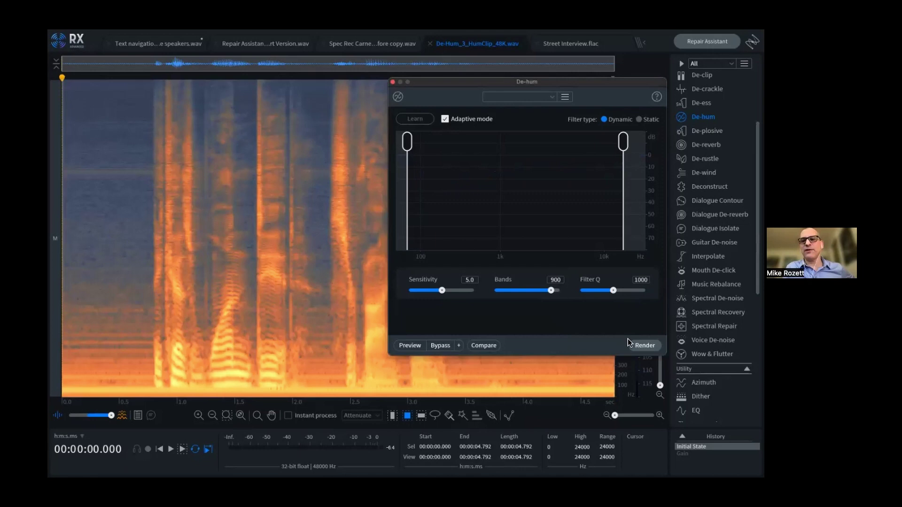
pyautogui.click(638, 346)
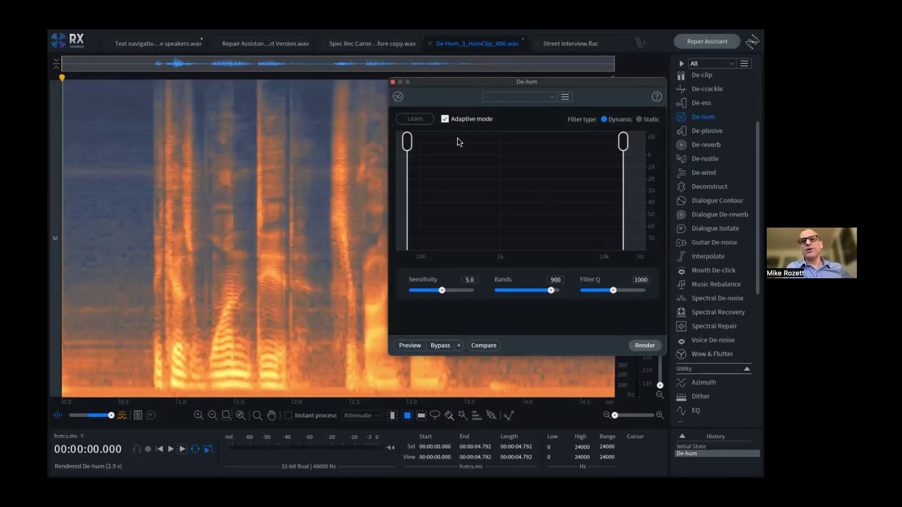
# - With Adaptive mode off, learn the hum profile from about 0.42 s of audio before the first speech, and re-enable Adaptive mode
pyautogui.click(445, 119)
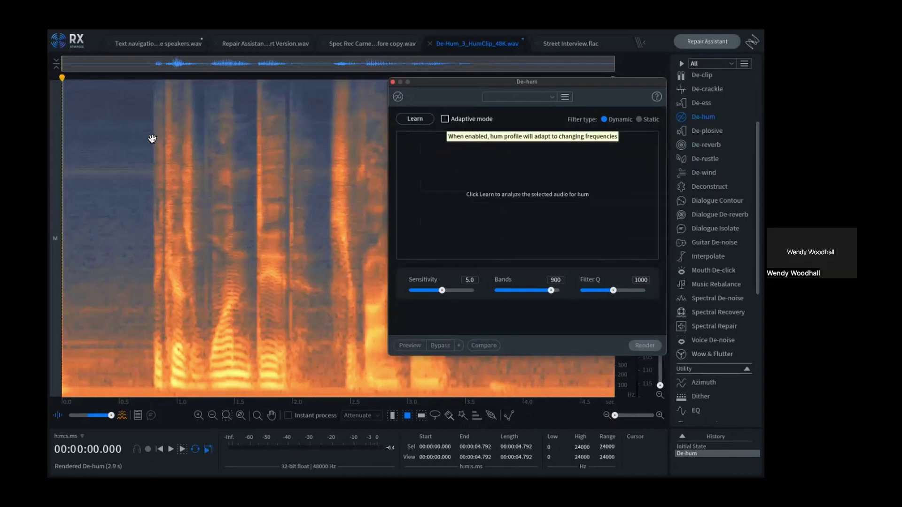
pyautogui.click(83, 90)
pyautogui.moveTo(81, 235); pyautogui.dragTo(130, 234)
pyautogui.click(411, 119)
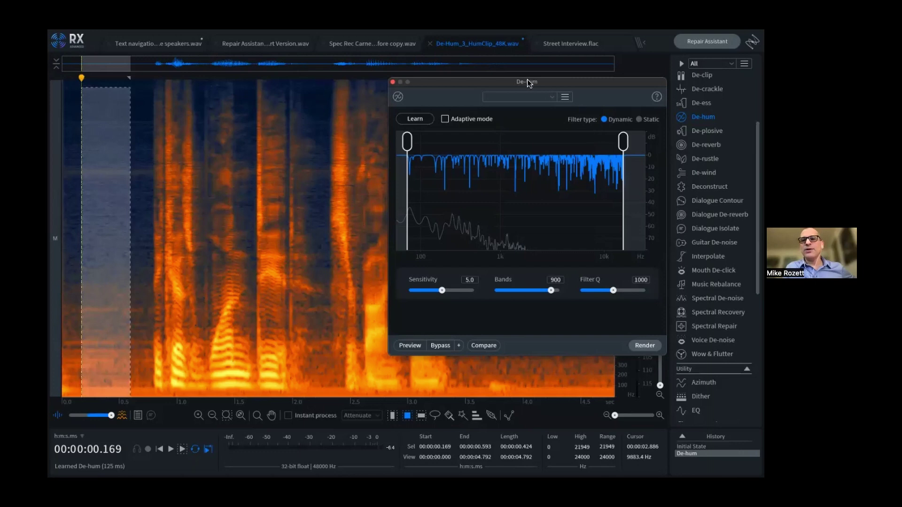
pyautogui.click(445, 119)
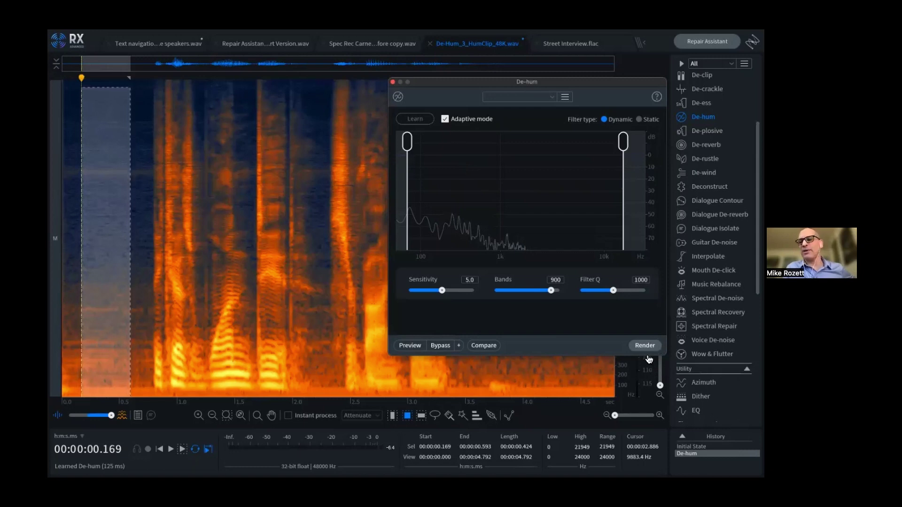
# - Close De-hum, clear the time selection and return the playhead to the start of the clip
pyautogui.click(392, 83)
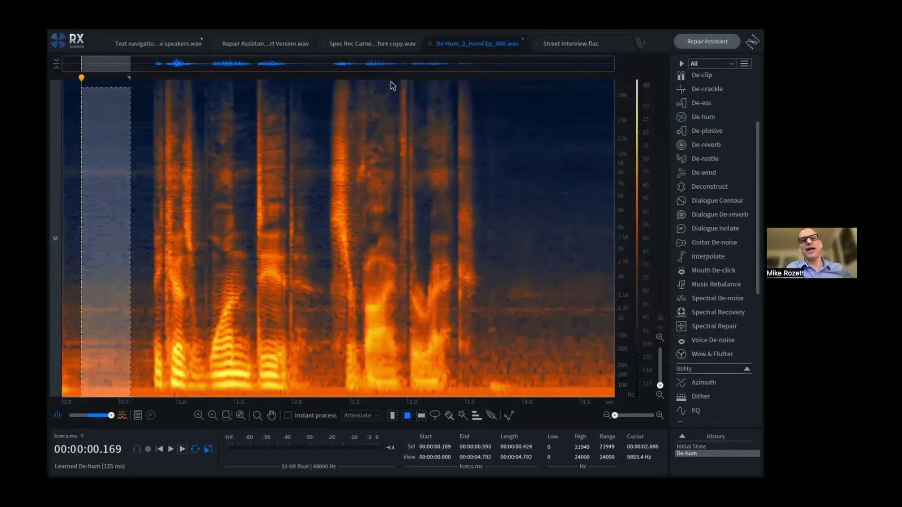
pyautogui.click(314, 190)
pyautogui.press('Home')
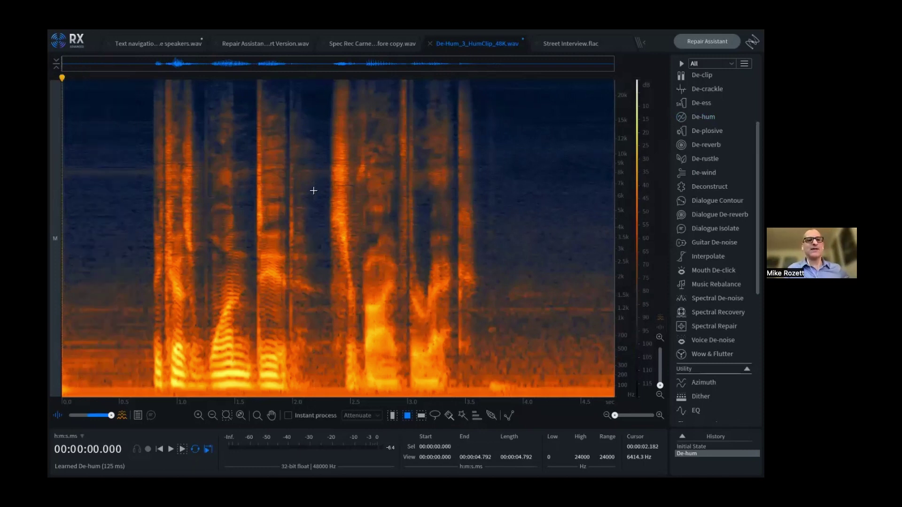